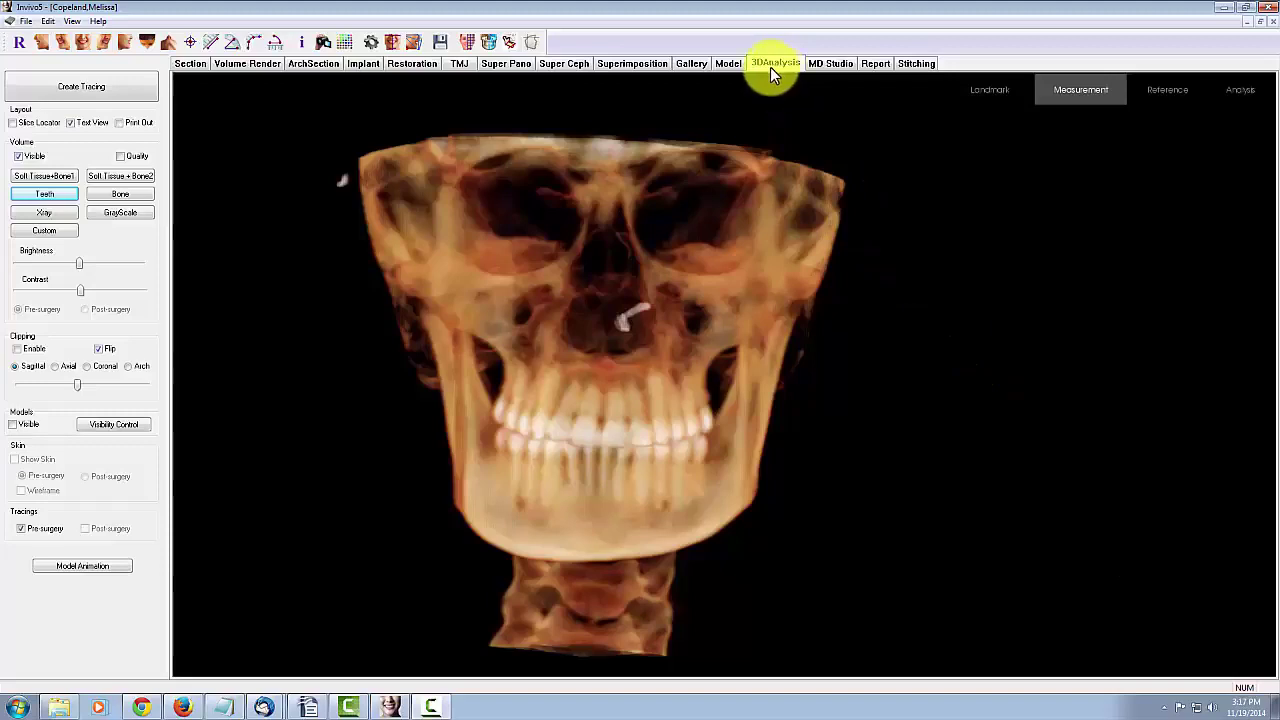
Step: Try enabling the maxilla cut in 3D Surgery, dismiss the missing-landmarks warning, and close the tools
click(510, 42)
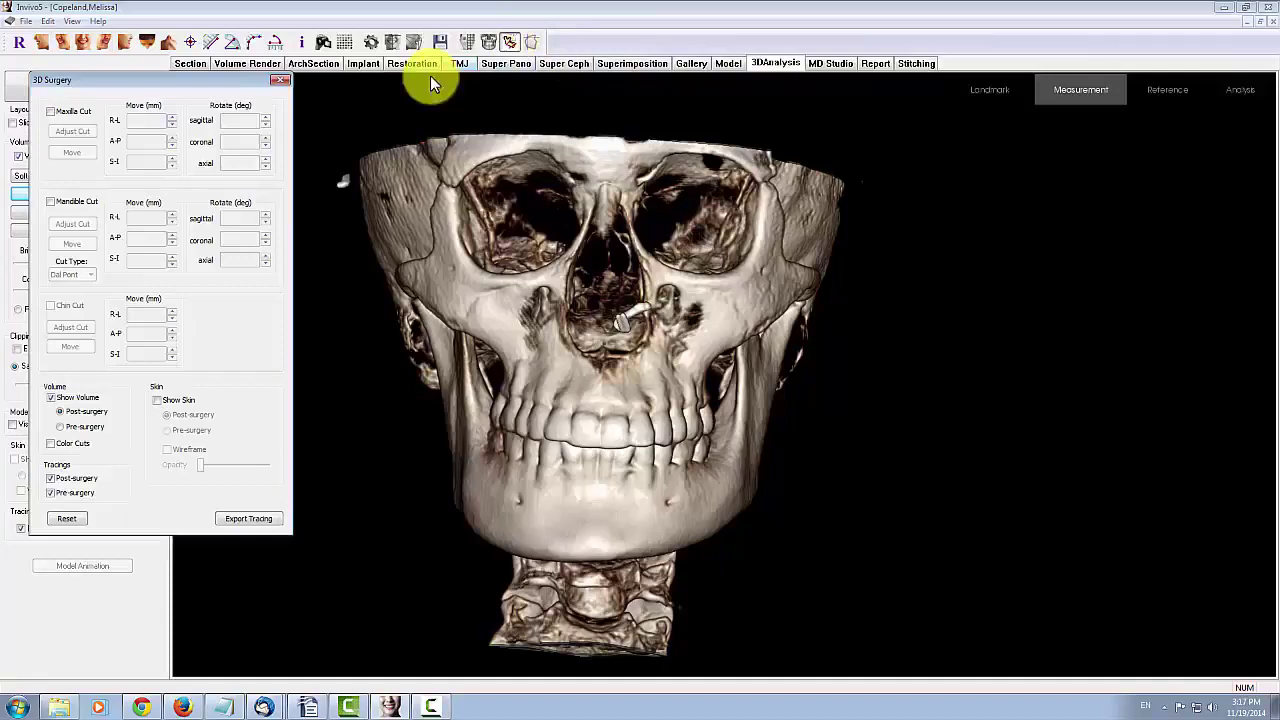
click(50, 112)
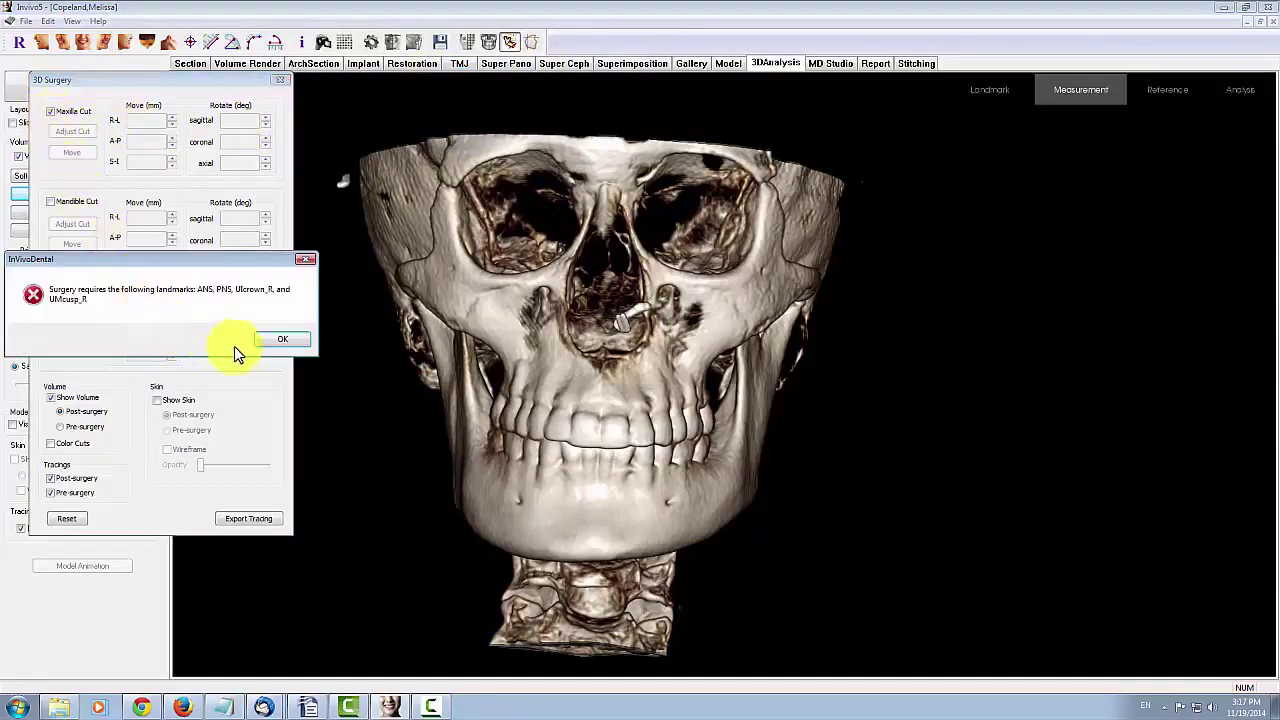
click(268, 342)
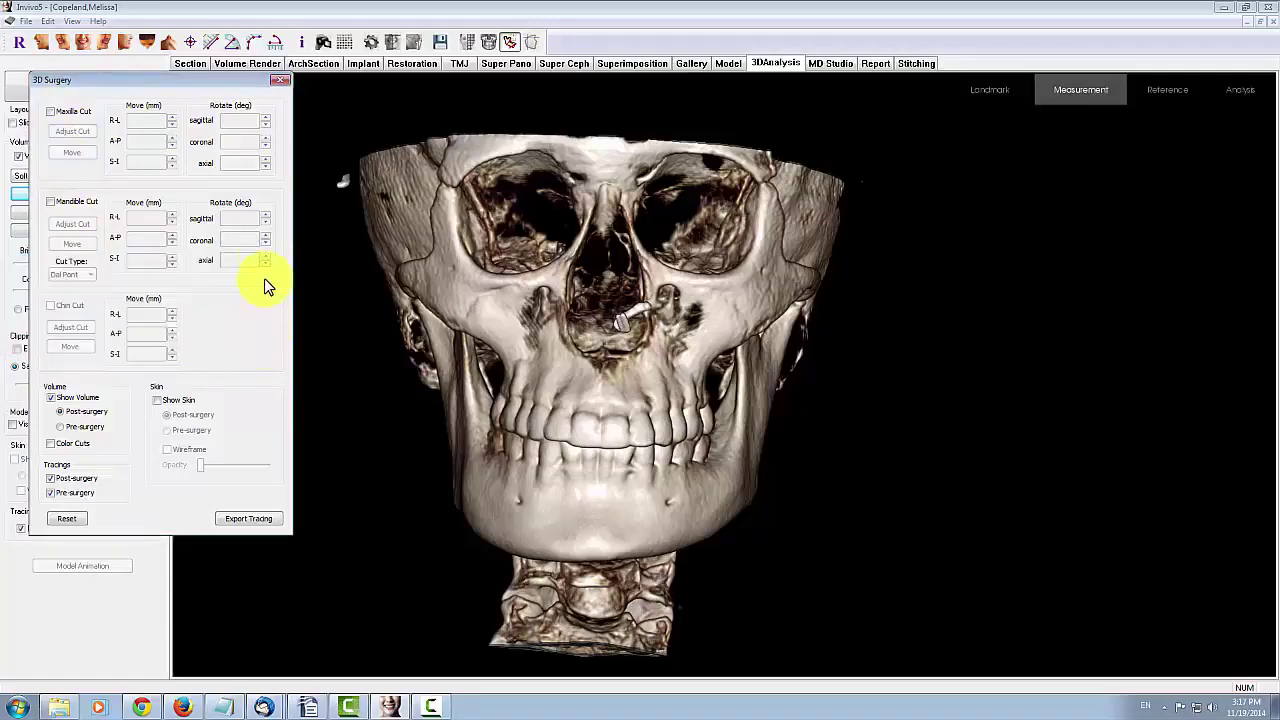
click(282, 79)
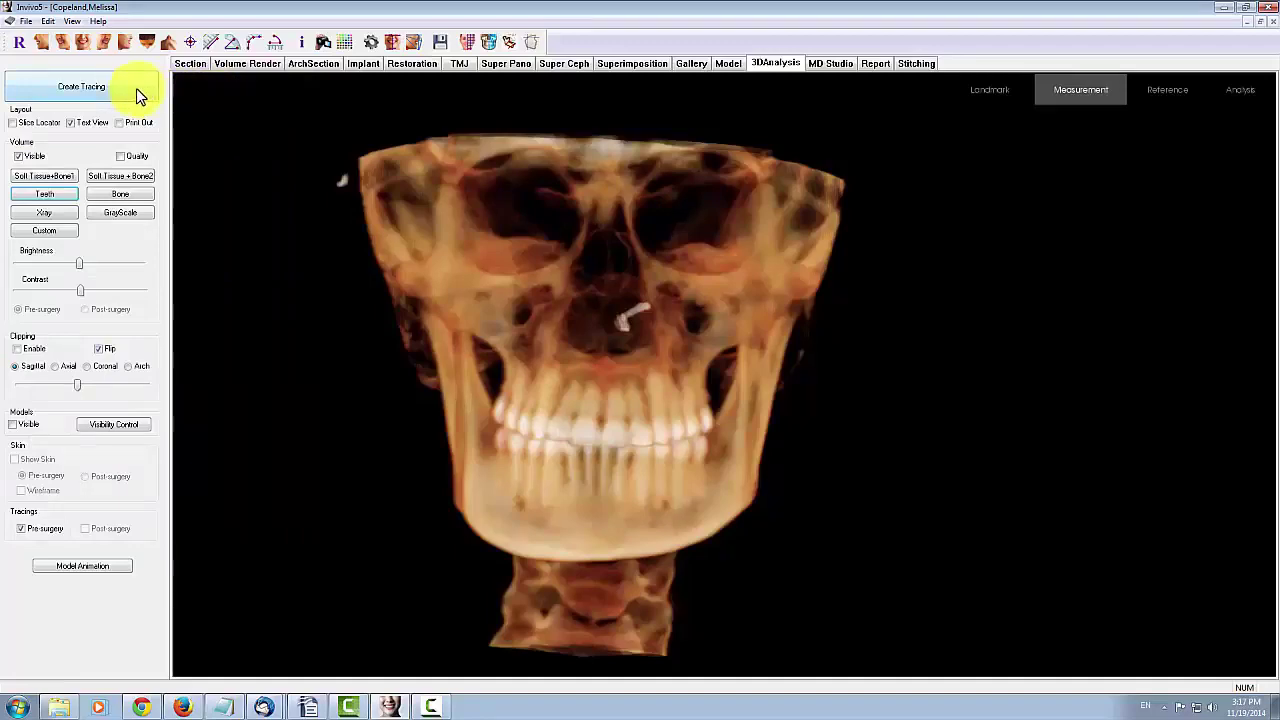
Step: Create the tracing, then enable maxilla, mandible and chin cuts, checking frontal and lateral views
click(136, 88)
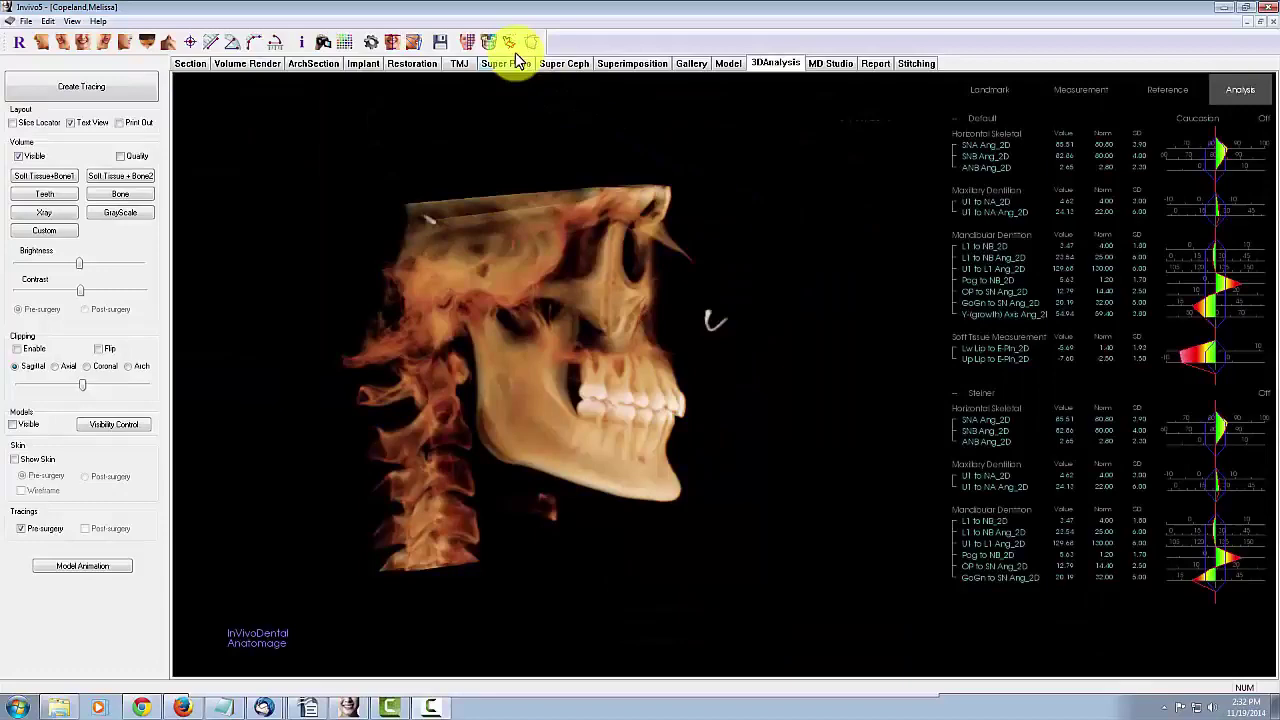
click(509, 42)
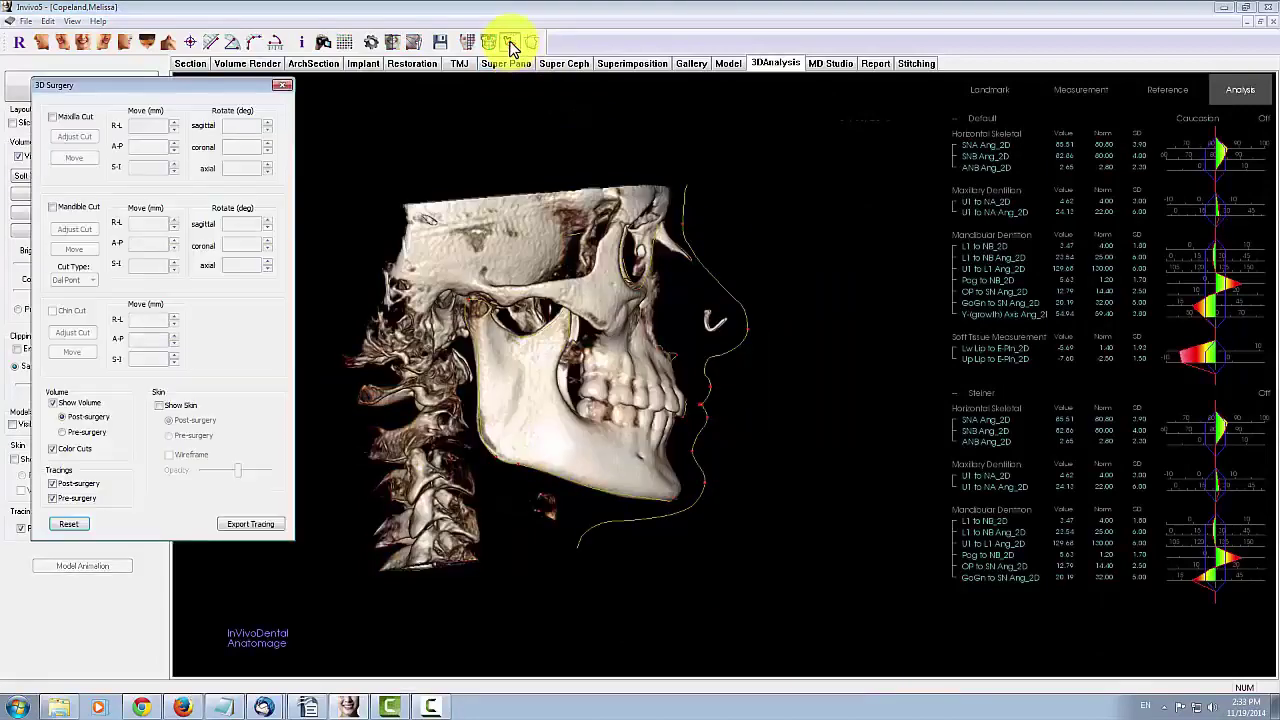
click(53, 117)
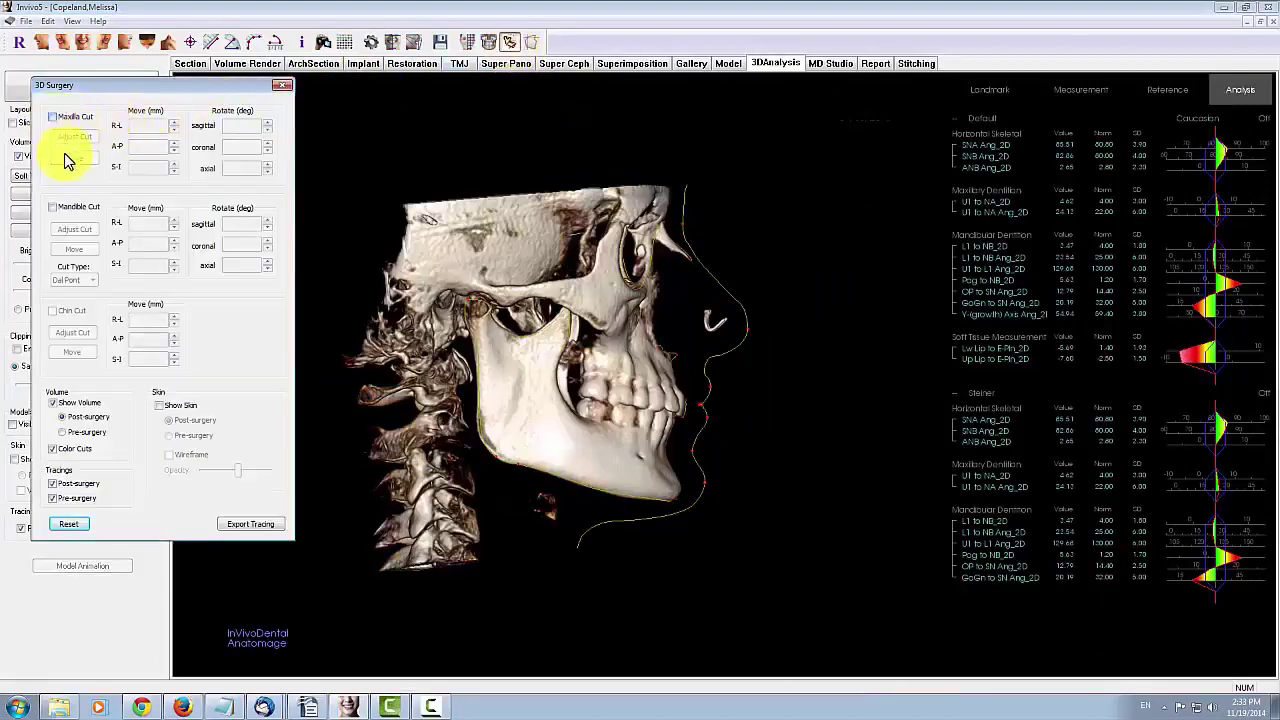
click(53, 207)
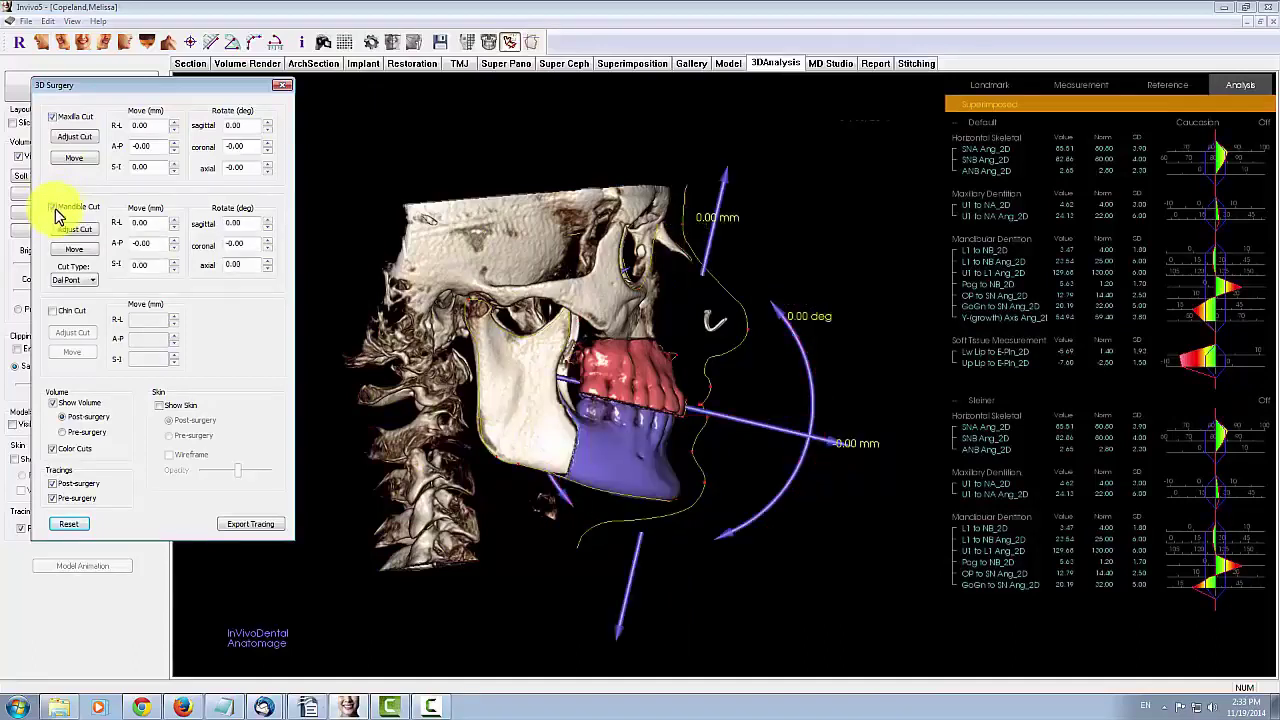
click(85, 43)
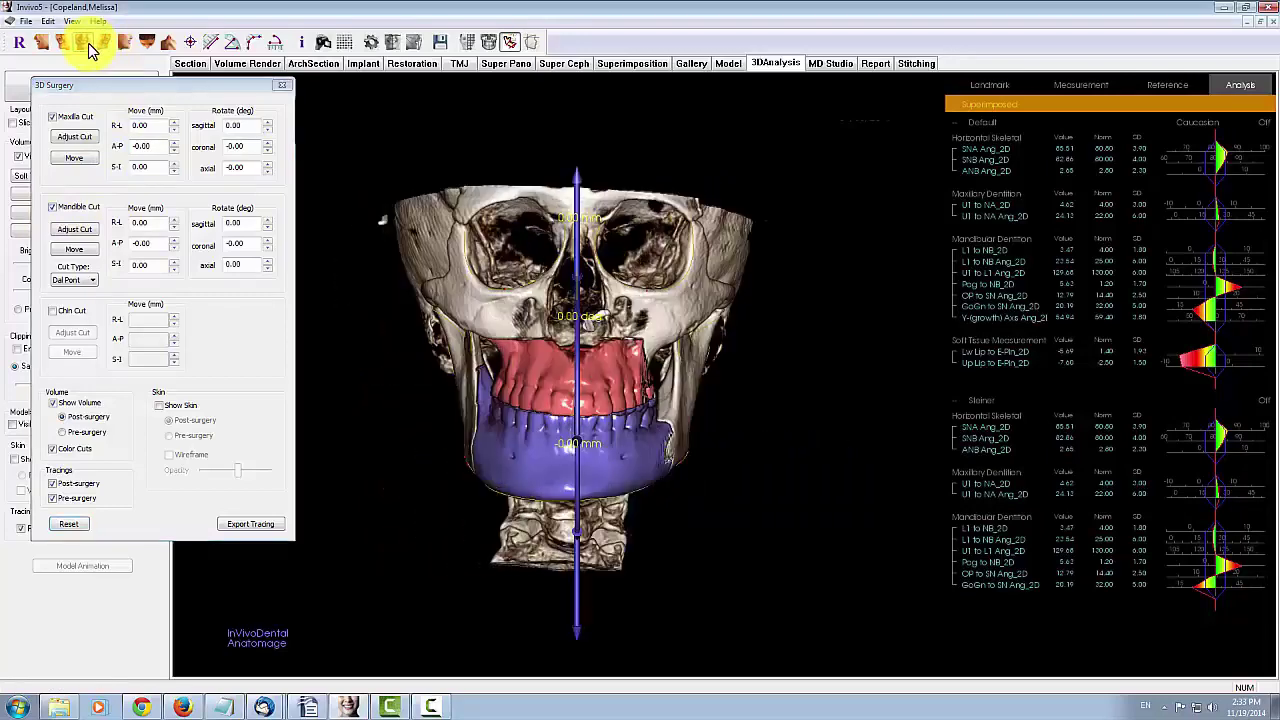
click(126, 43)
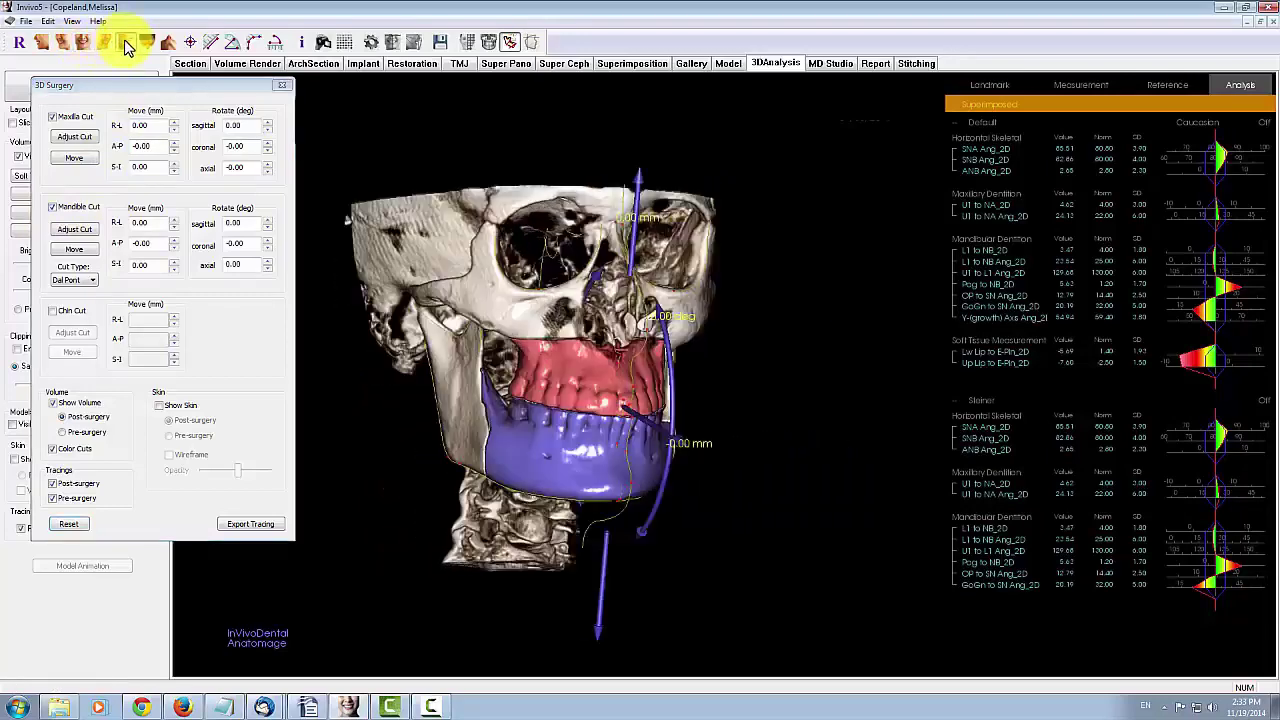
click(55, 314)
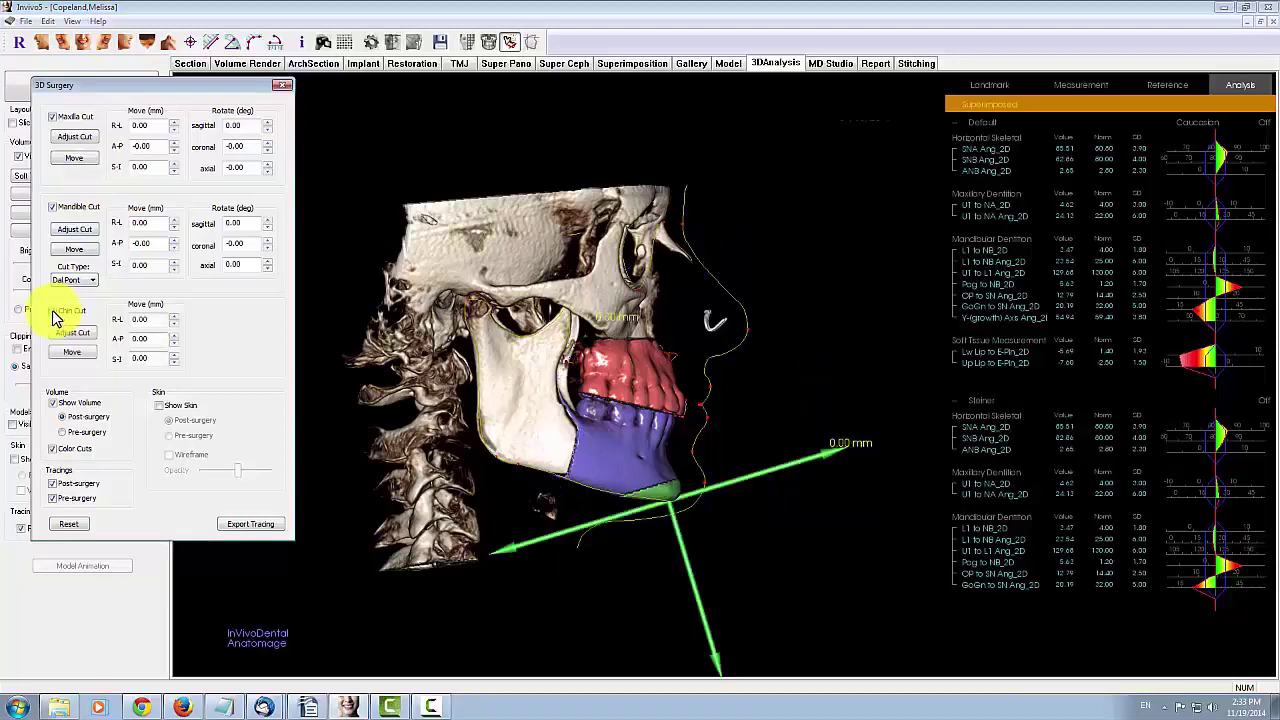
Step: Reposition the mandible cut plane, then move the mandible 2.69 mm down and 0.58 mm A-P
click(85, 229)
drag(588, 398, 530, 328)
click(62, 232)
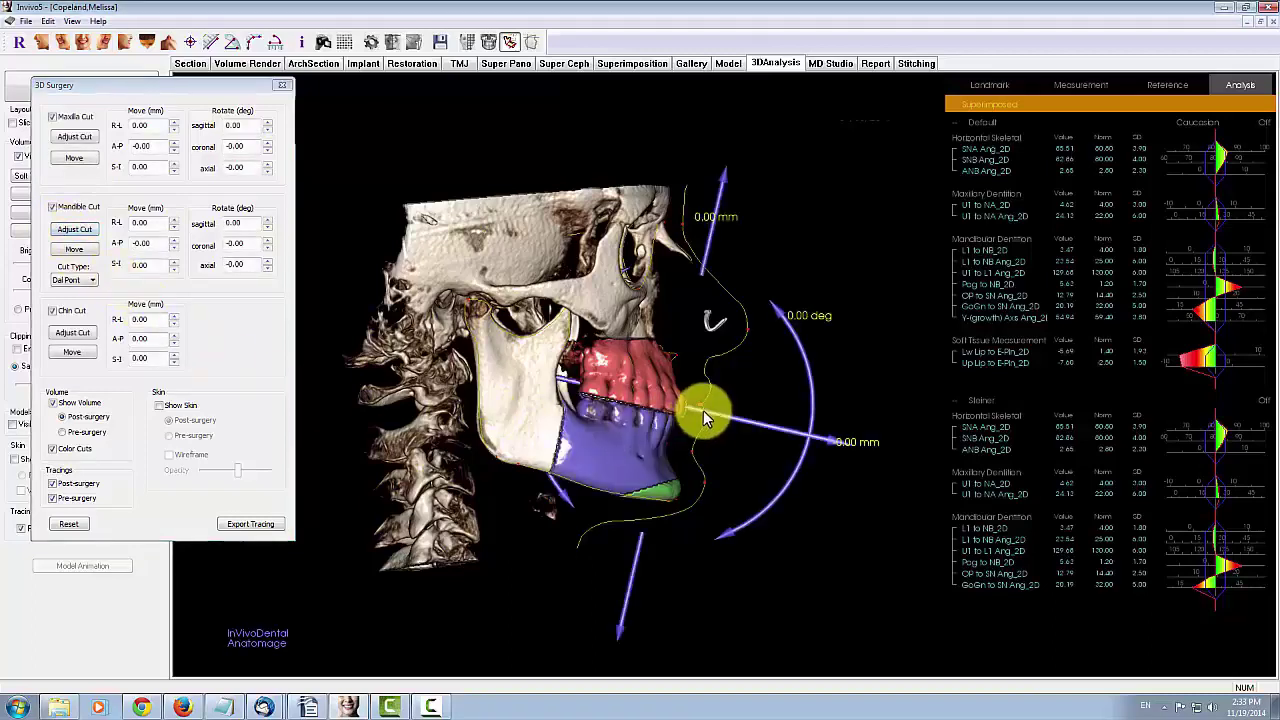
mouse_move(703, 410)
mouse_down()
mouse_move(764, 421)
mouse_move(702, 406)
mouse_up()
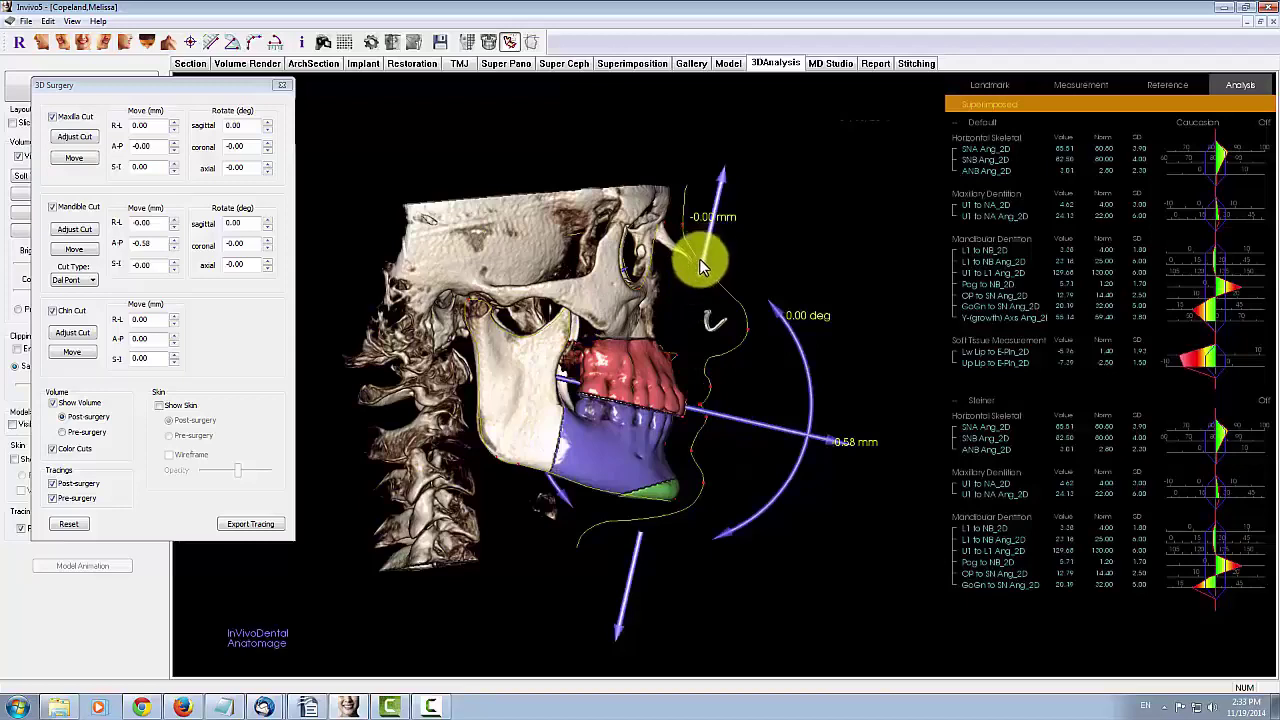
drag(699, 258, 699, 260)
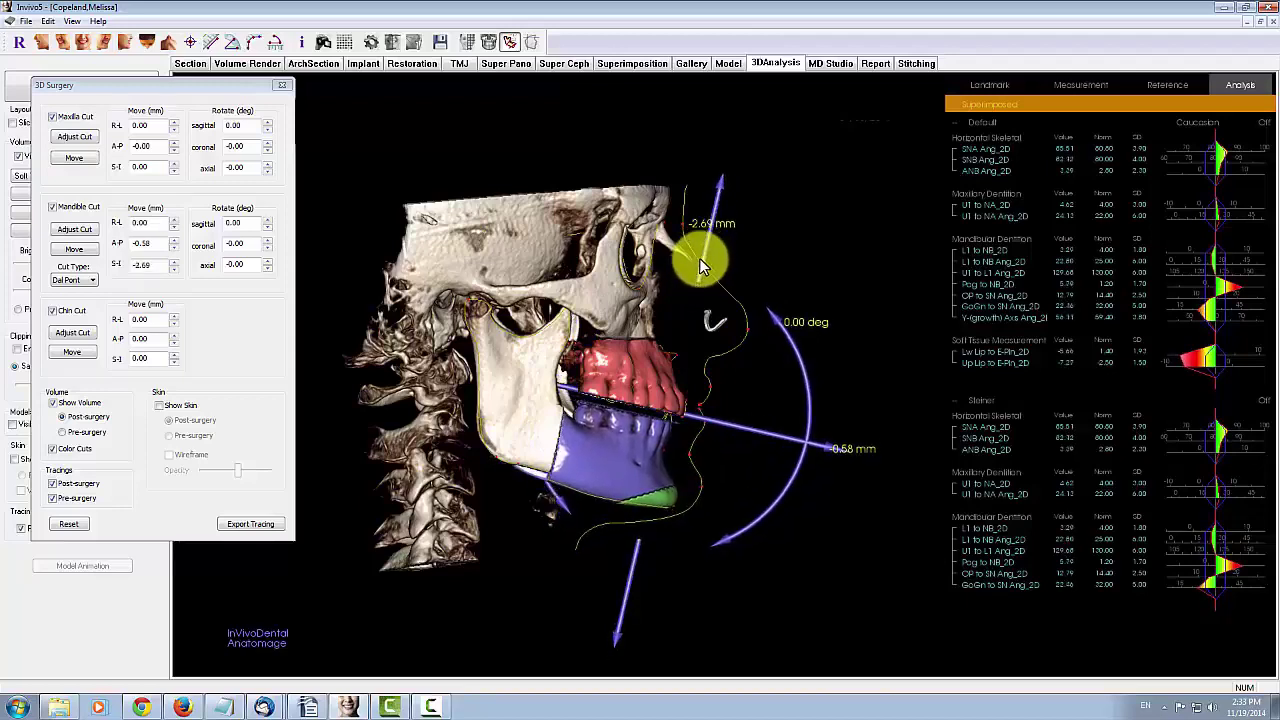
Step: Set the chin A-P advance to 4.00 mm and the maxilla A-P to 7.23 mm
click(280, 276)
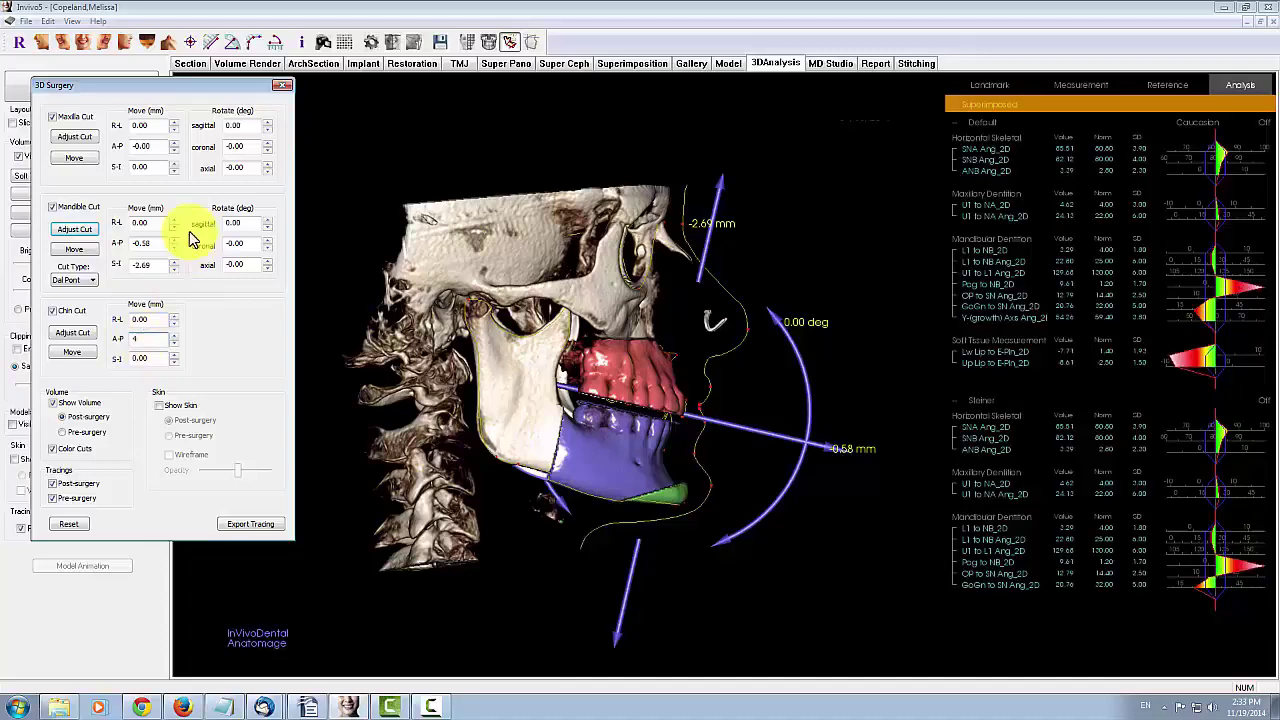
double_click(130, 147)
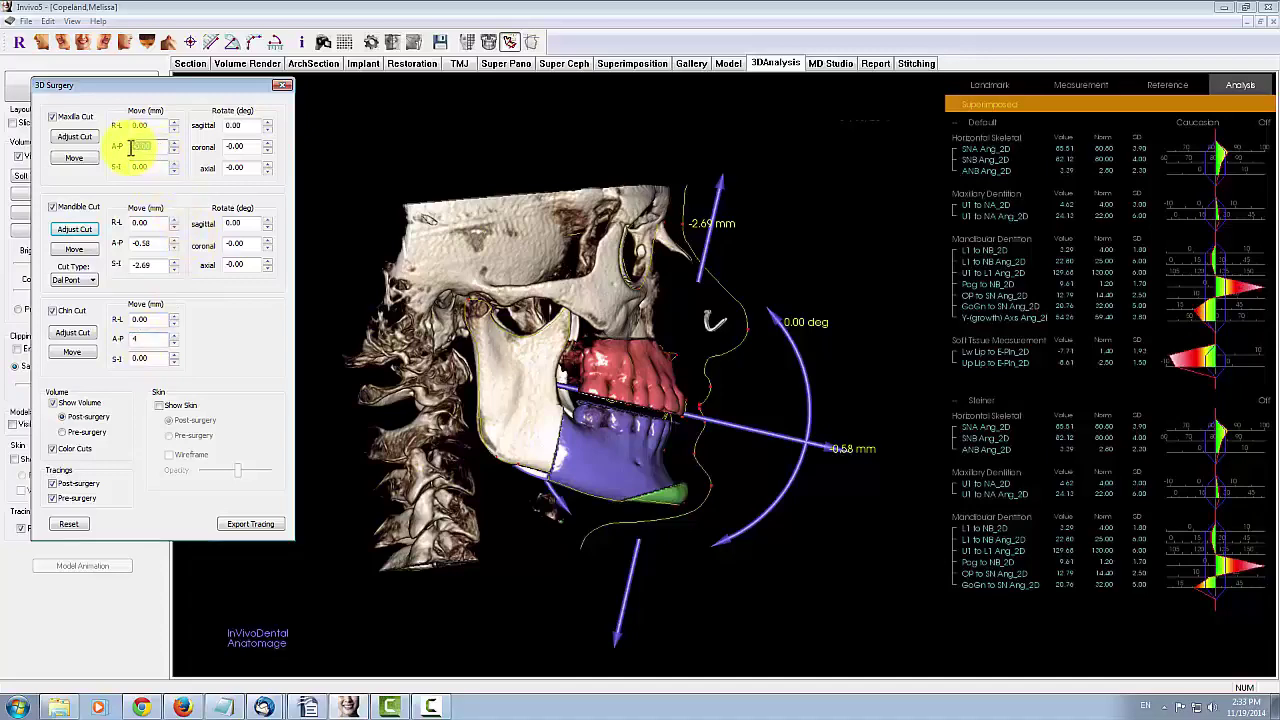
text(2)
key(Return)
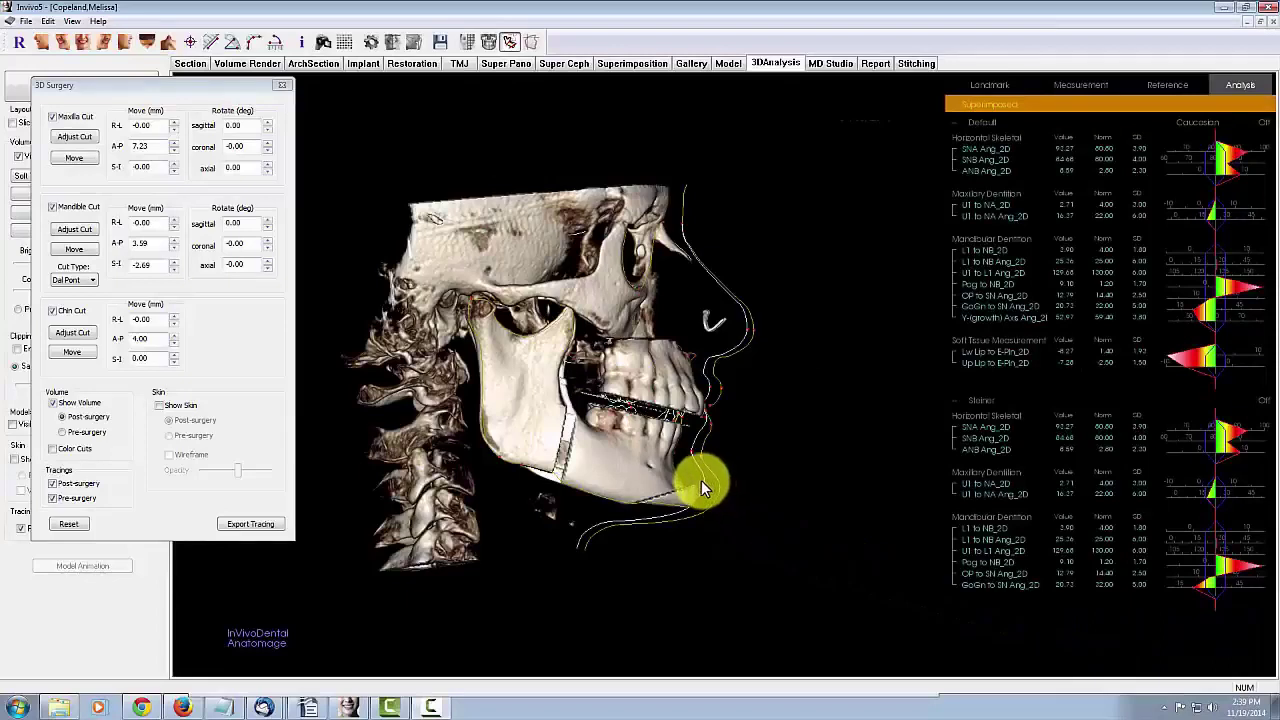
Step: Hide the skull volume and pull the maxilla back from 7.23 to 5.73 mm A-P
click(294, 465)
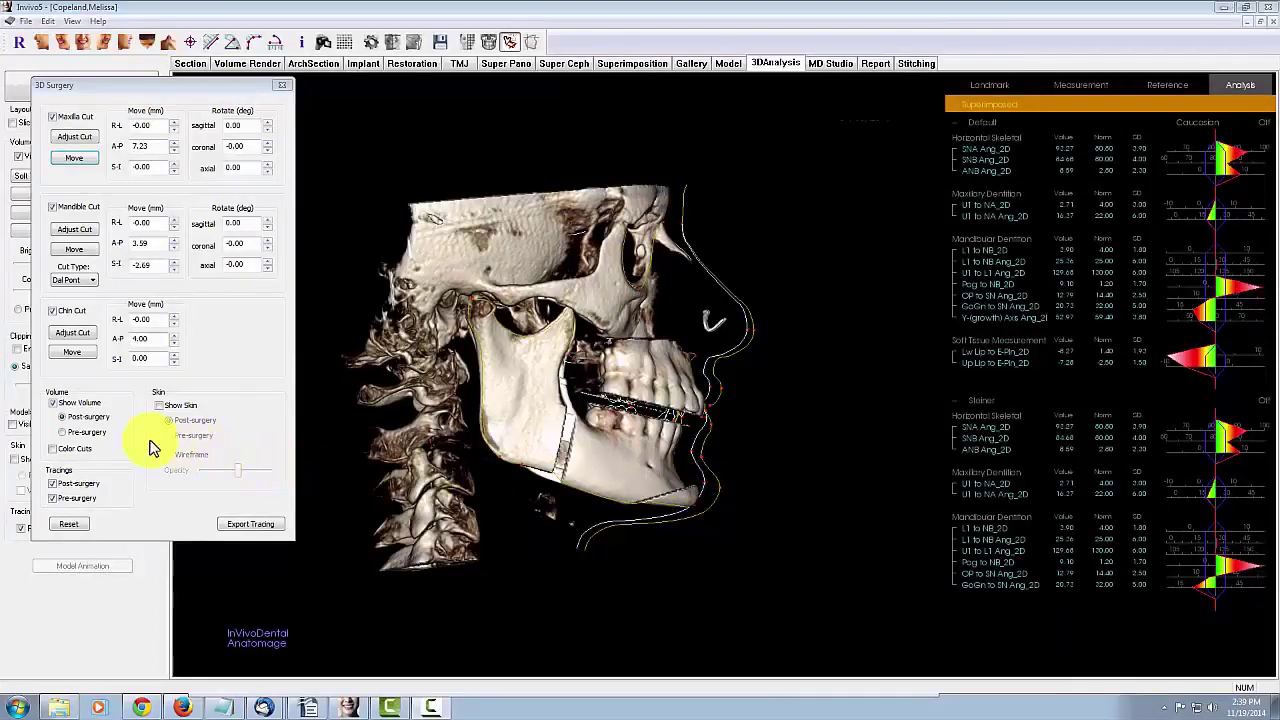
click(53, 404)
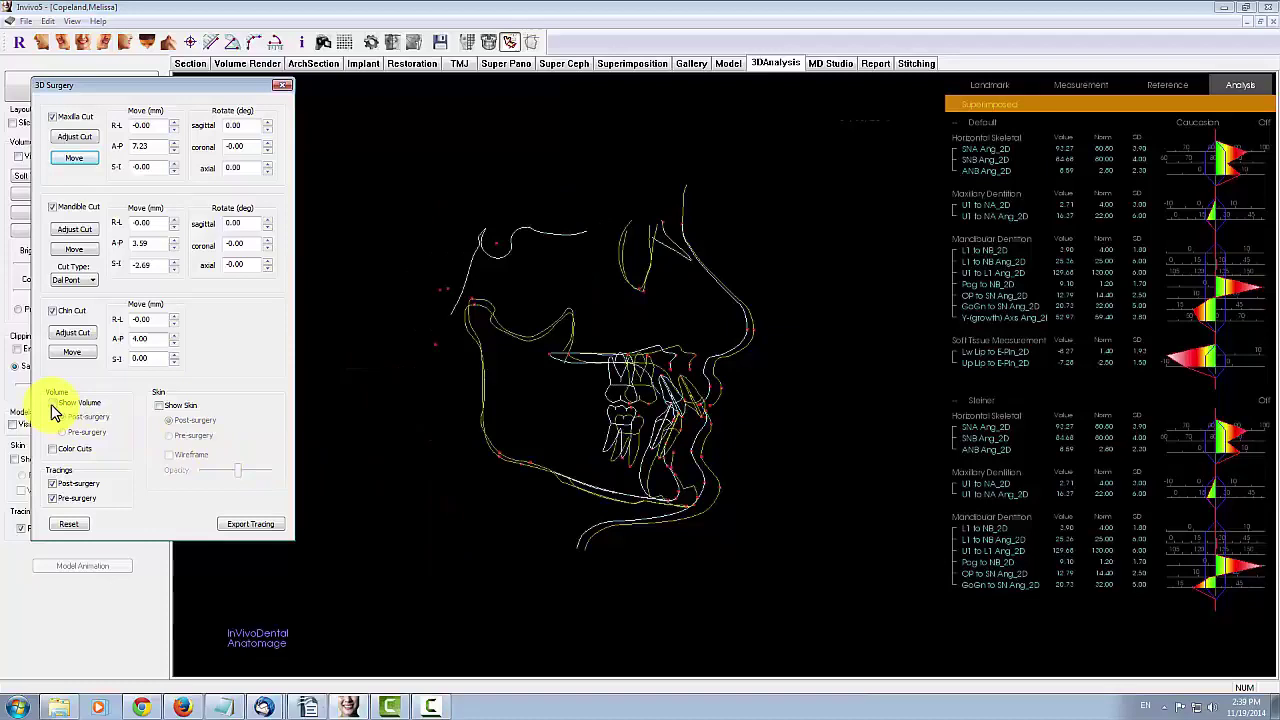
click(76, 162)
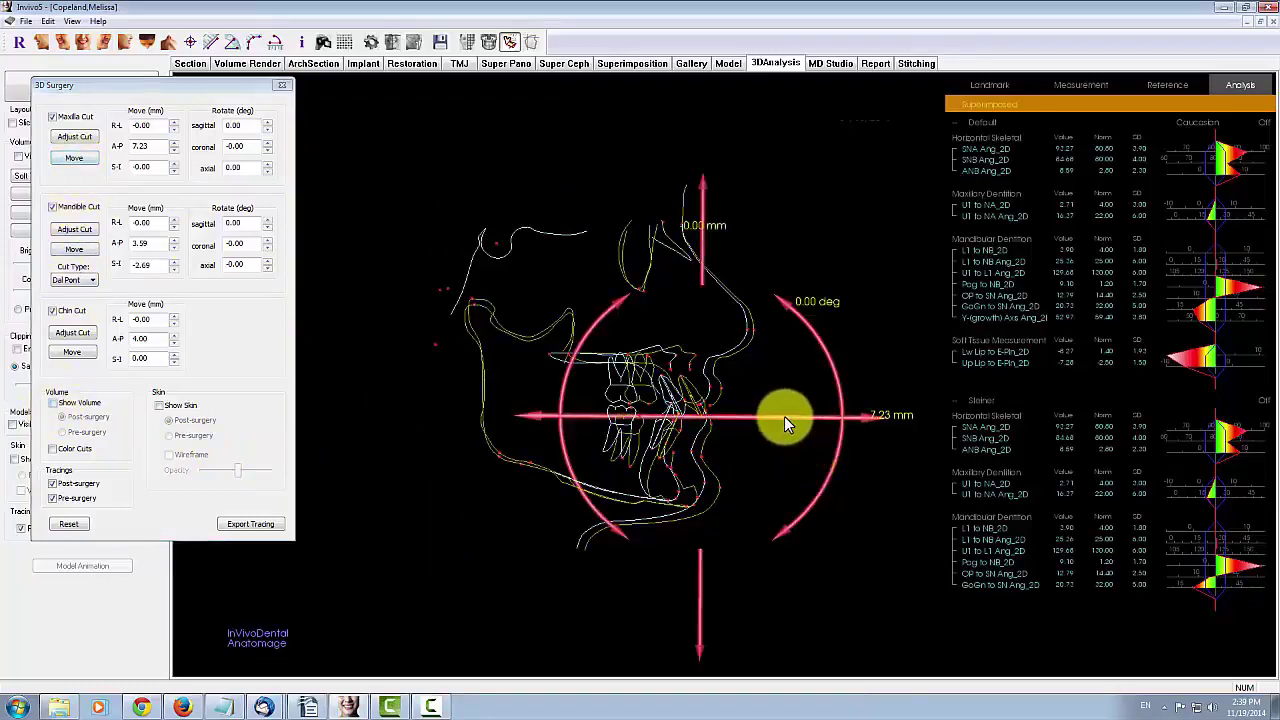
mouse_move(784, 416)
mouse_down()
mouse_move(817, 411)
mouse_move(780, 409)
mouse_up()
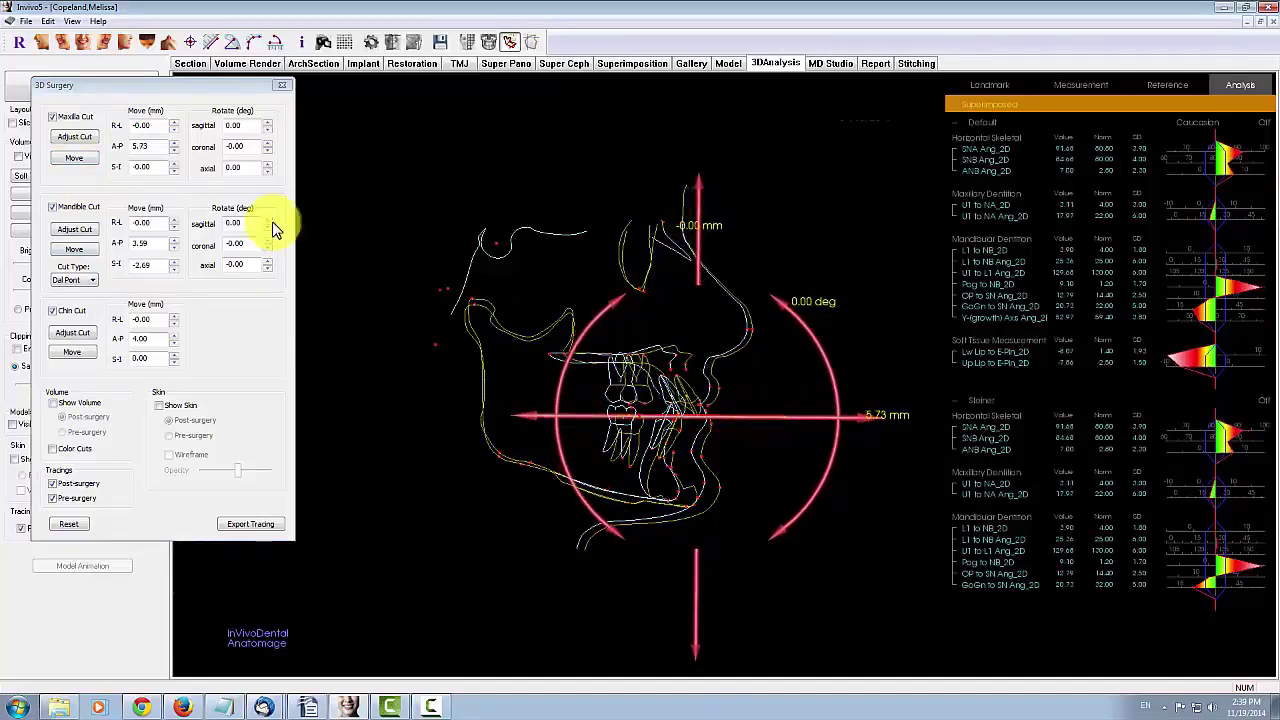
click(80, 160)
click(86, 164)
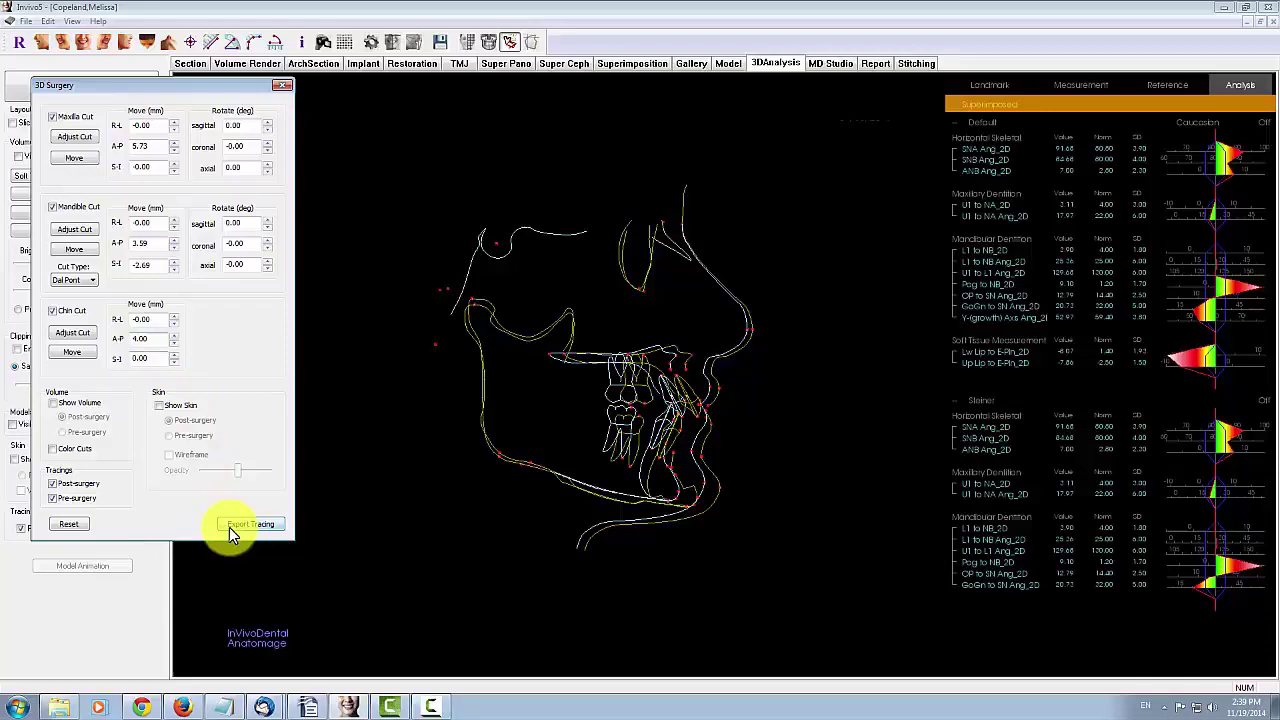
Step: Measure 32.60 mm from the upper teeth toward the chin and lower the mandible to -4.66 mm S-I
click(70, 524)
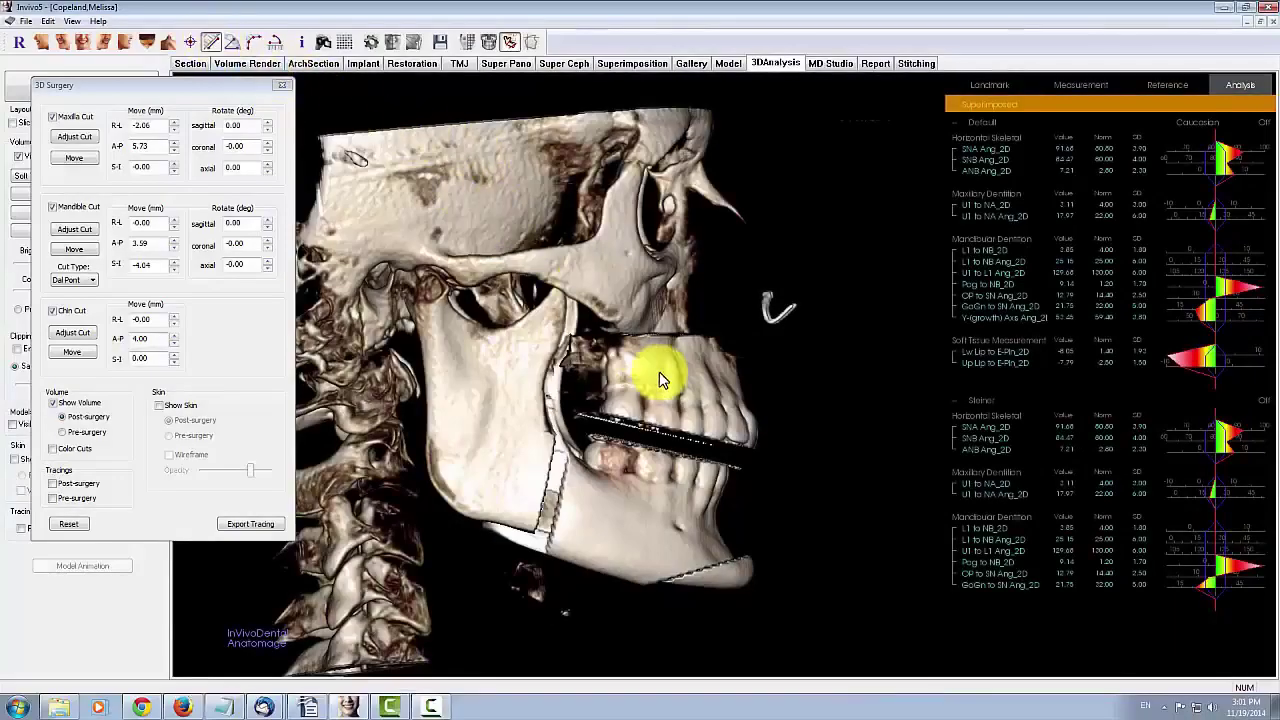
drag(664, 398, 645, 527)
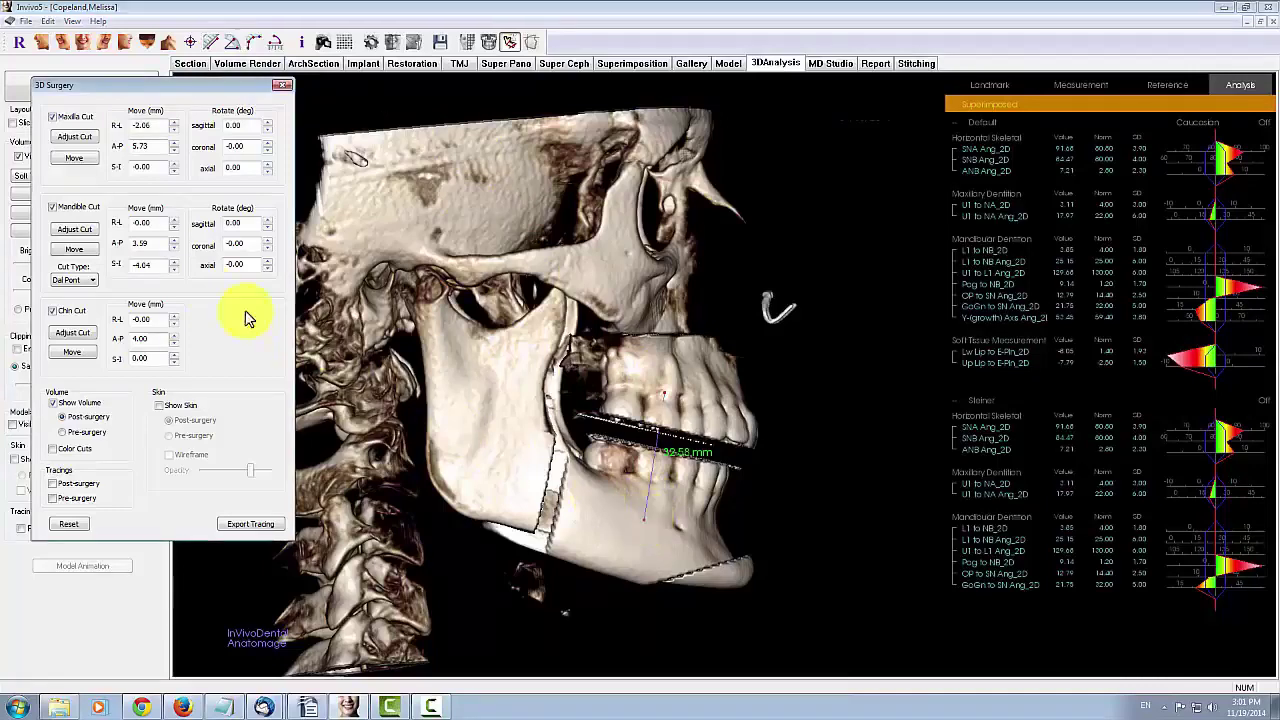
click(74, 249)
mouse_move(768, 249)
mouse_down()
mouse_move(741, 316)
mouse_move(762, 248)
mouse_up()
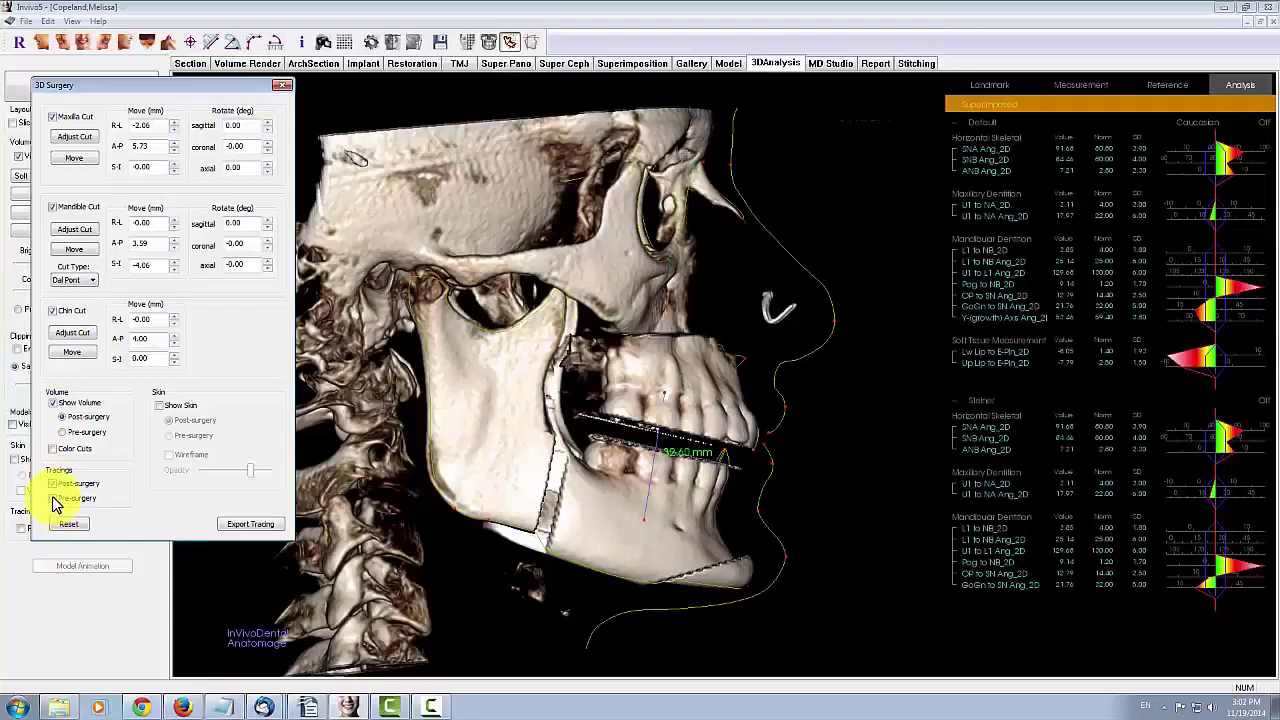
Step: Overlay the profile tracings and show the post-surgery skin, comparing it with pre-surgery
click(52, 498)
click(158, 407)
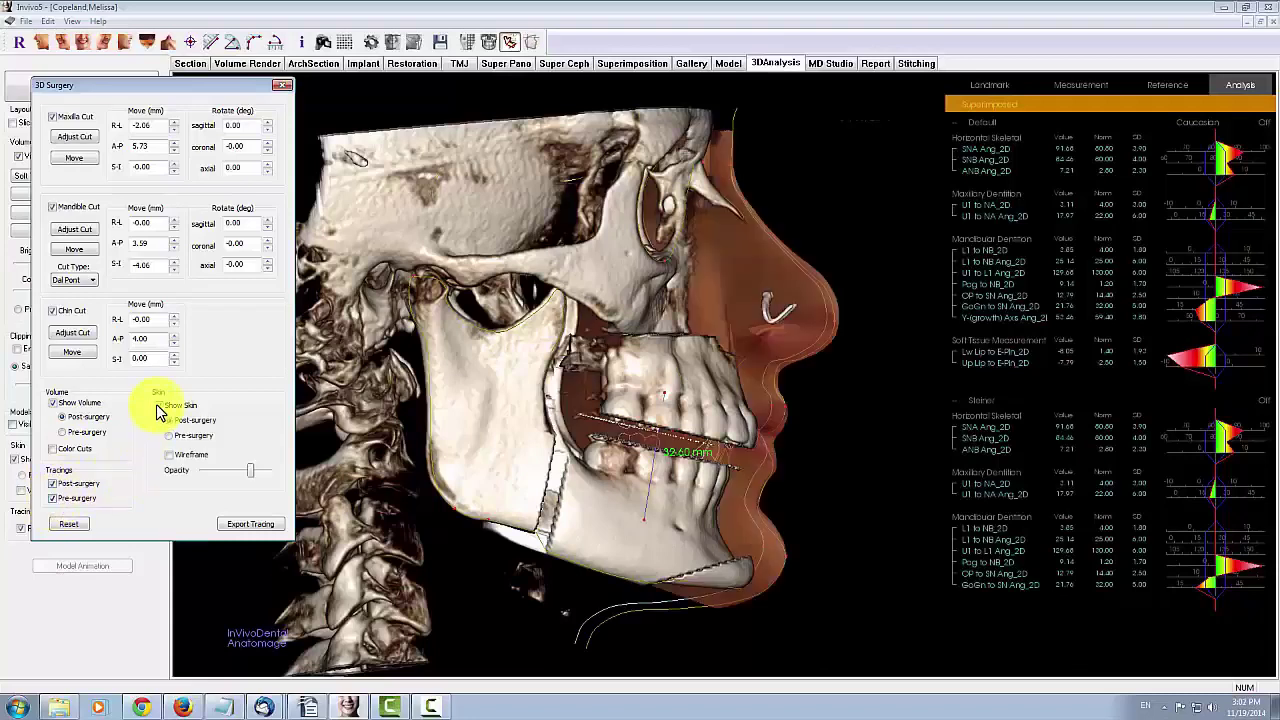
click(166, 436)
click(168, 423)
Step: Shift the mandible slightly along the front-back axis
click(74, 249)
mouse_move(789, 464)
mouse_down()
mouse_move(819, 472)
mouse_move(787, 465)
mouse_up()
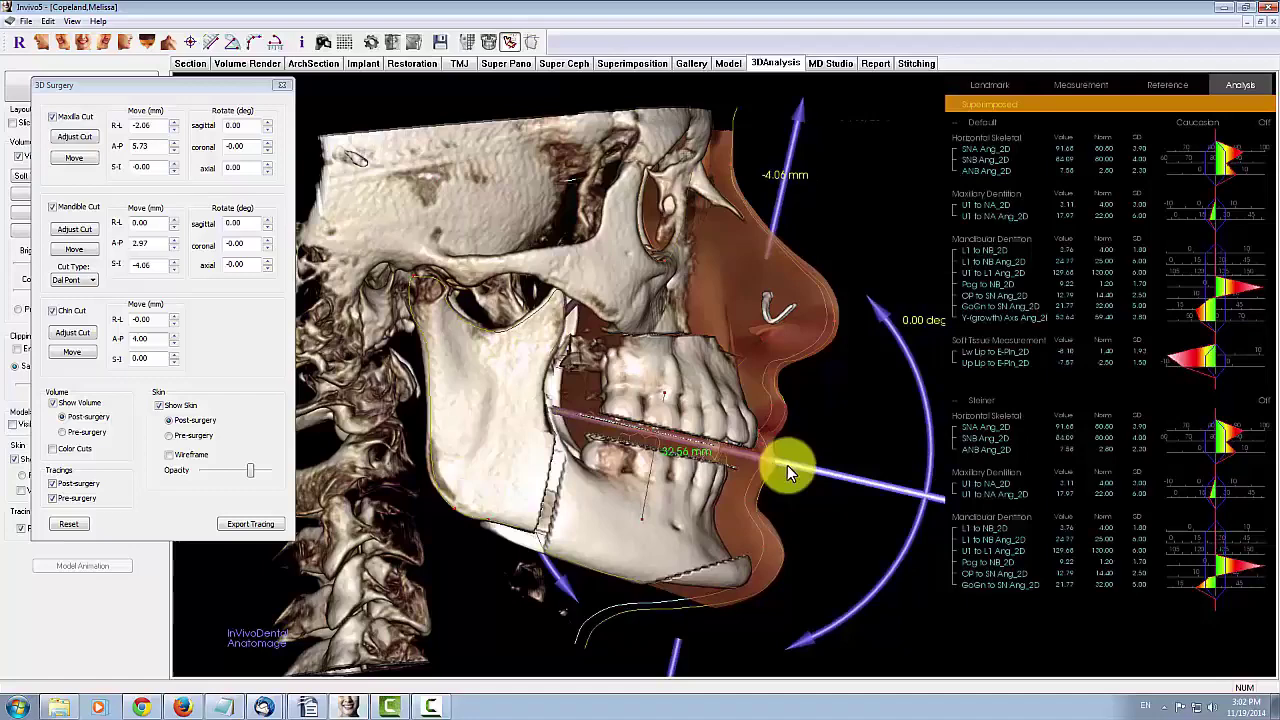
click(72, 251)
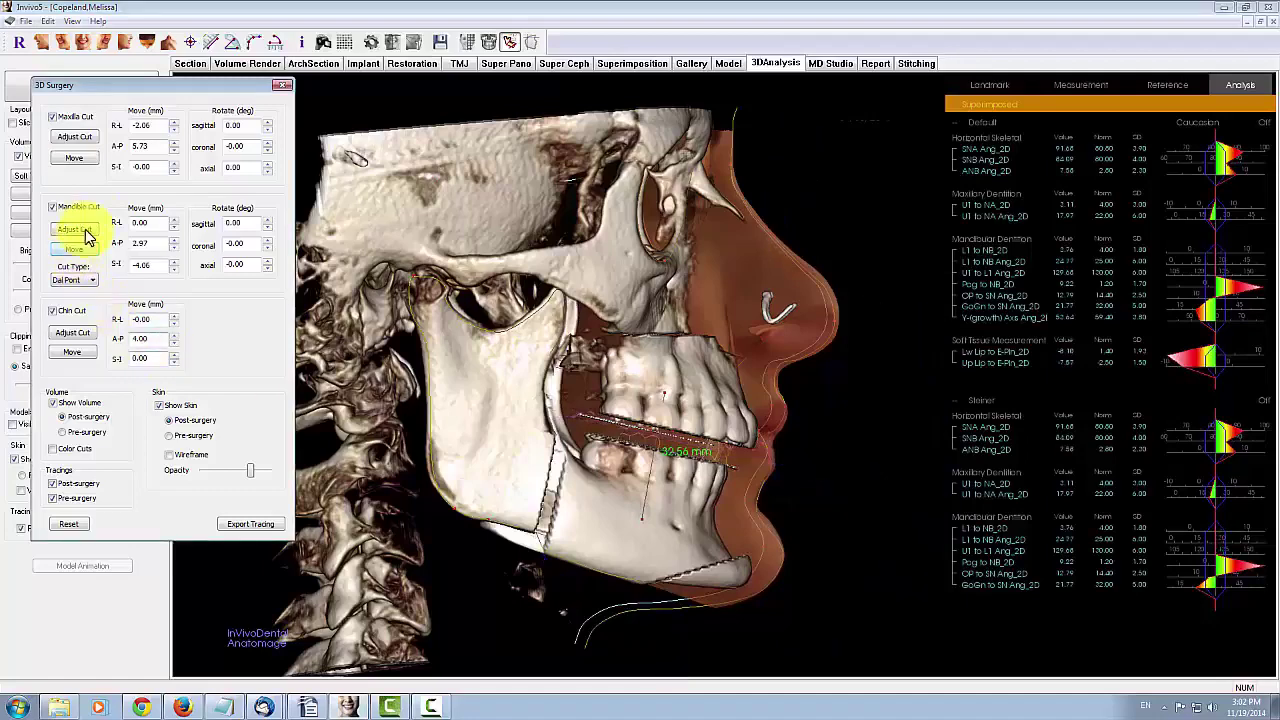
Step: In frontal view, make the face skin fully opaque and shift the maxilla sideways
click(84, 42)
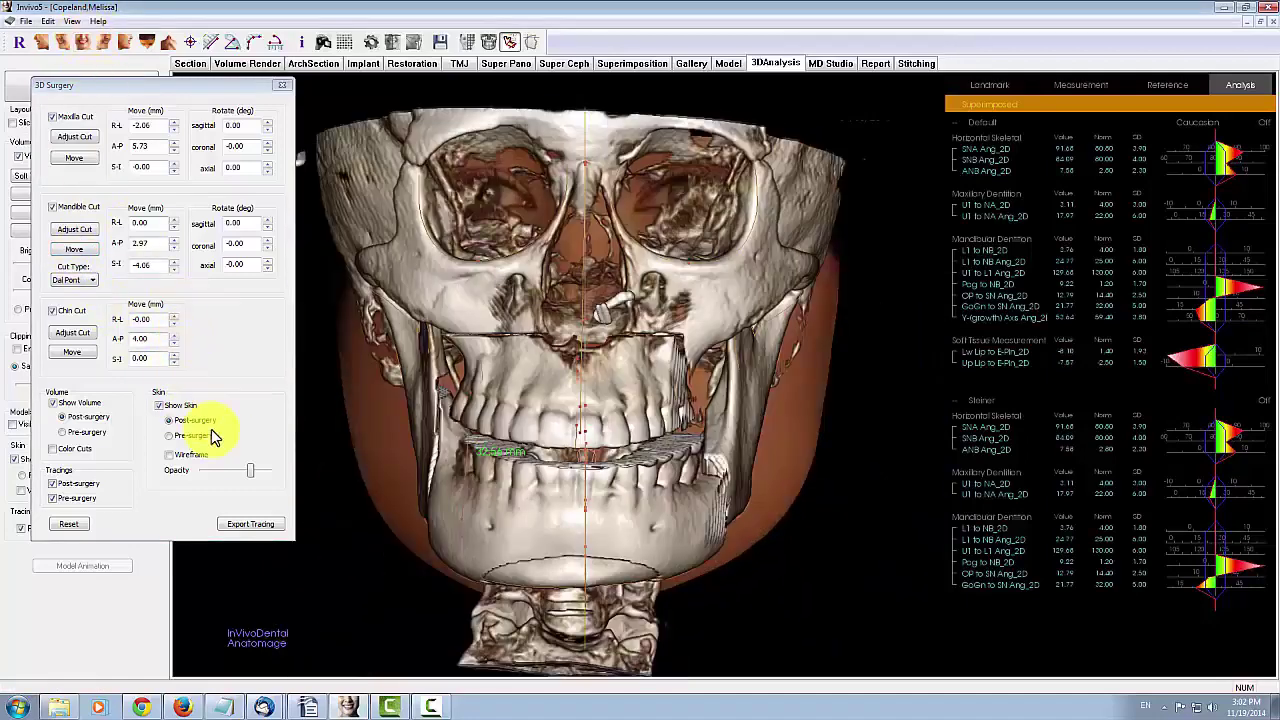
drag(251, 466, 278, 466)
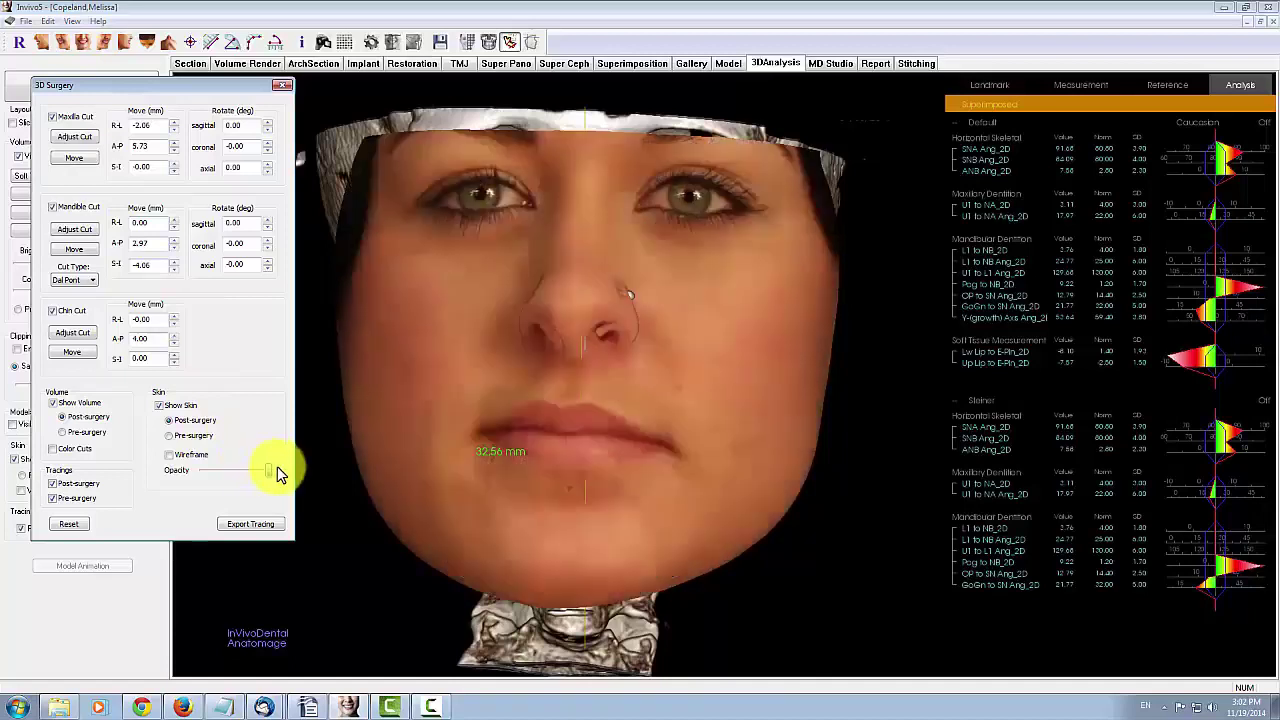
click(74, 158)
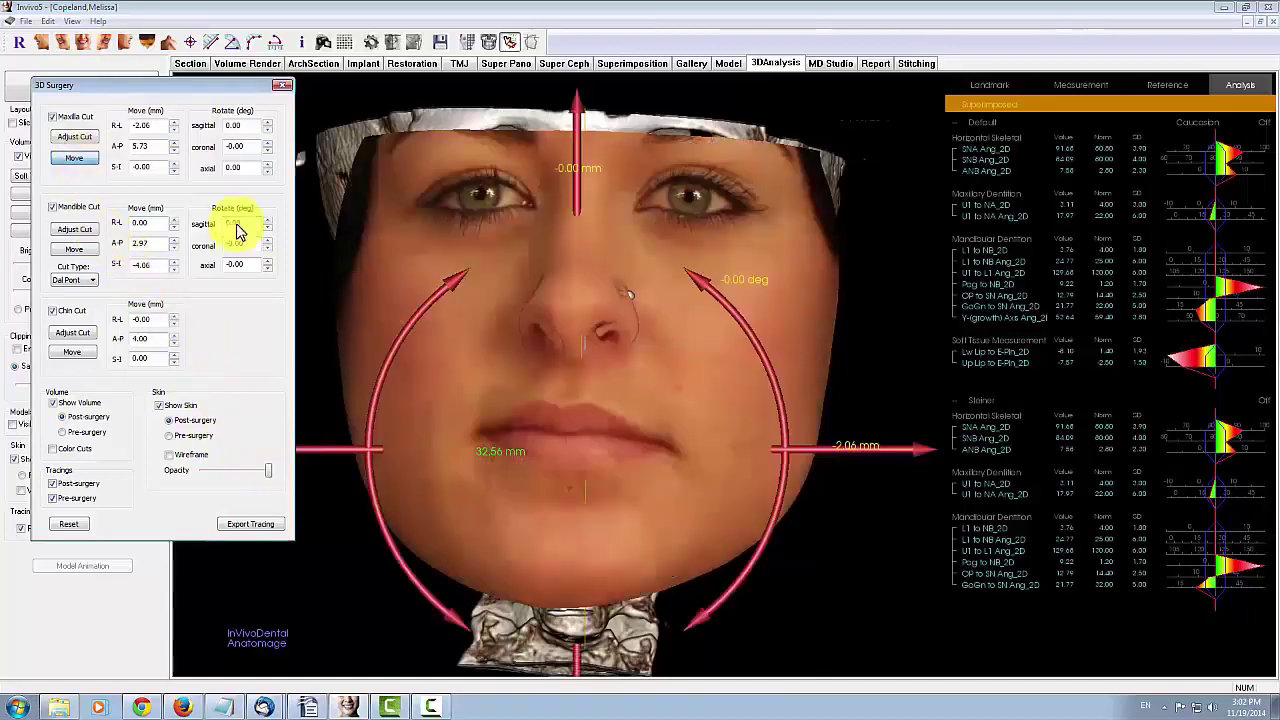
mouse_move(807, 464)
mouse_down()
mouse_move(808, 449)
mouse_move(825, 449)
mouse_move(814, 449)
mouse_up()
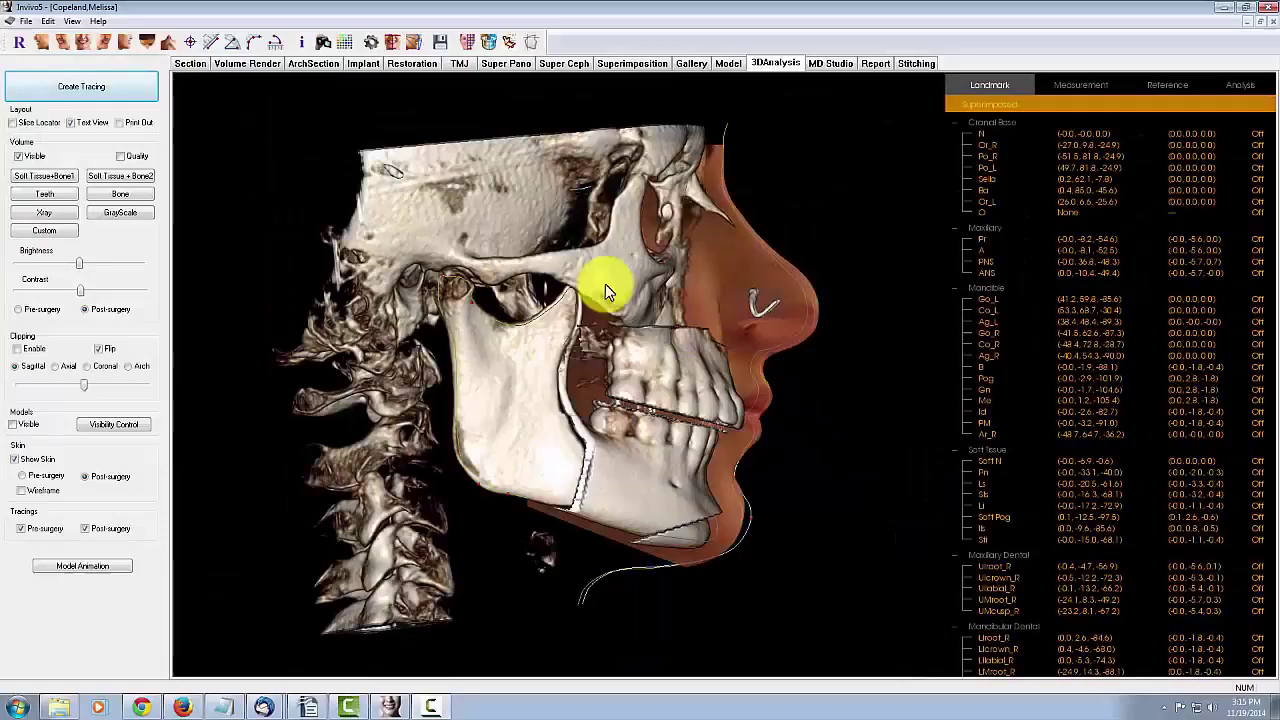
click(371, 42)
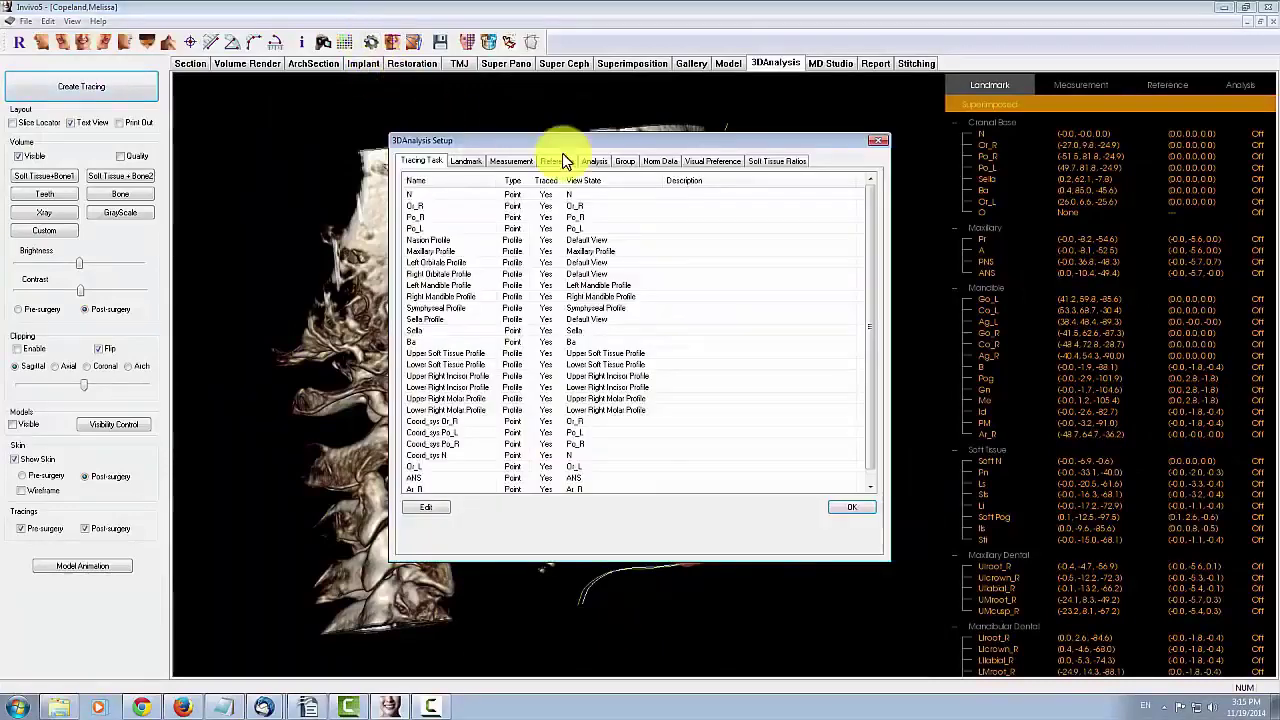
click(762, 162)
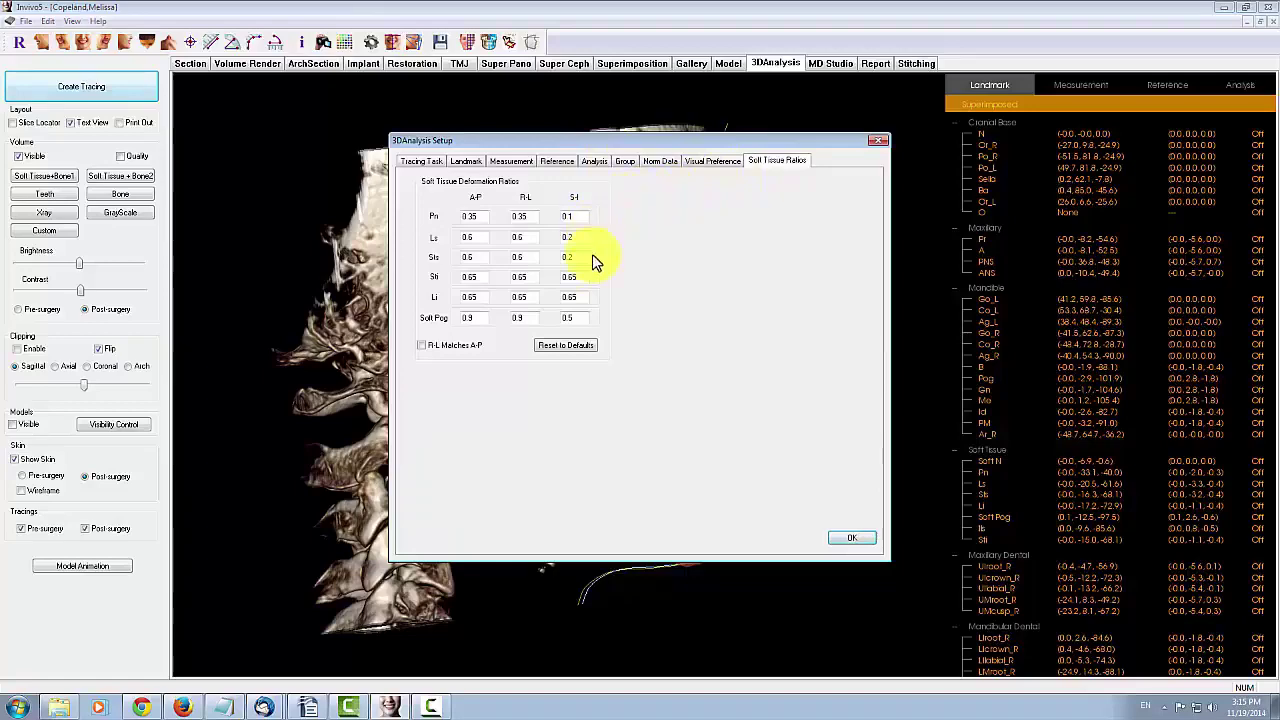
click(863, 541)
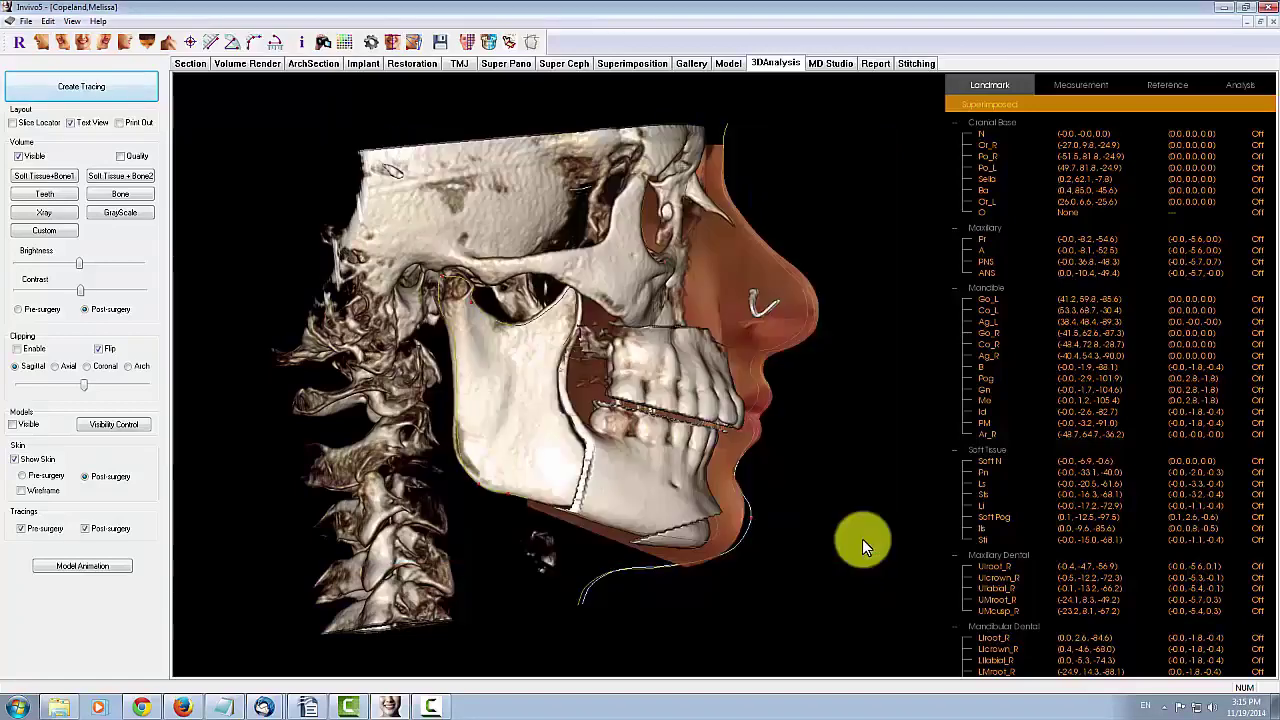
Step: Start replacing the face photo from an obj file, cancel loading, then open the profilogram
click(470, 42)
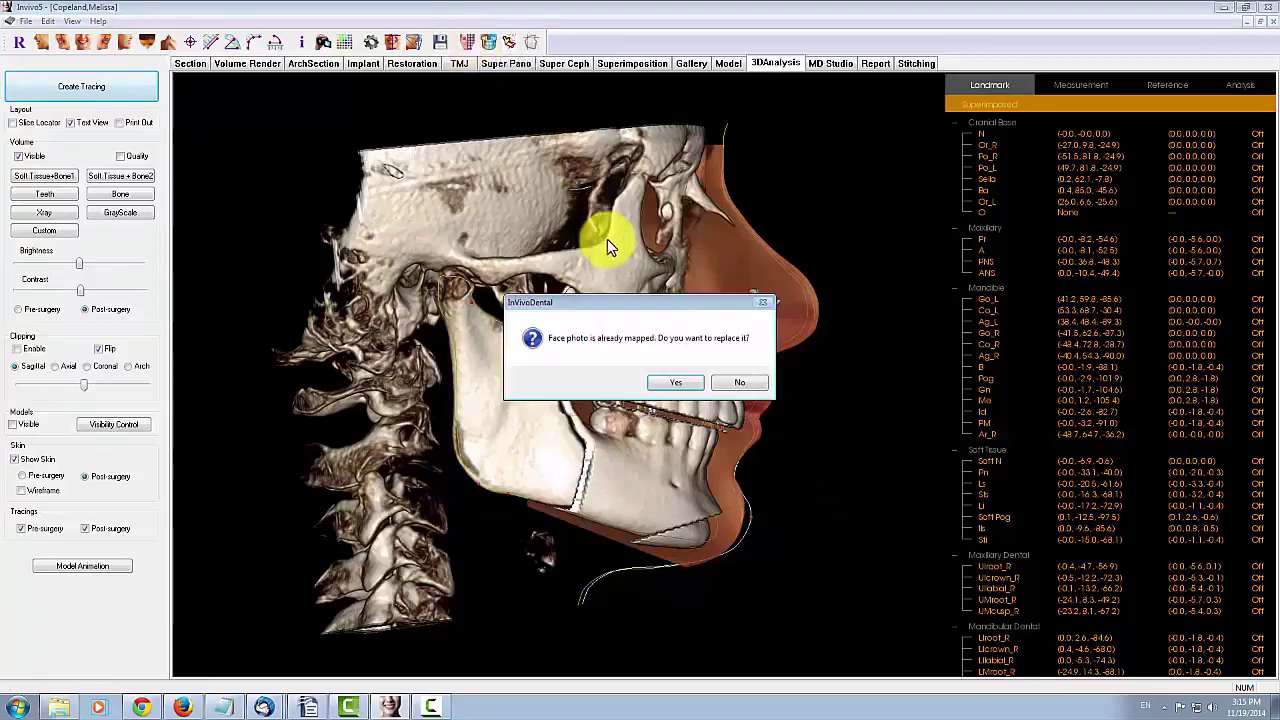
click(670, 381)
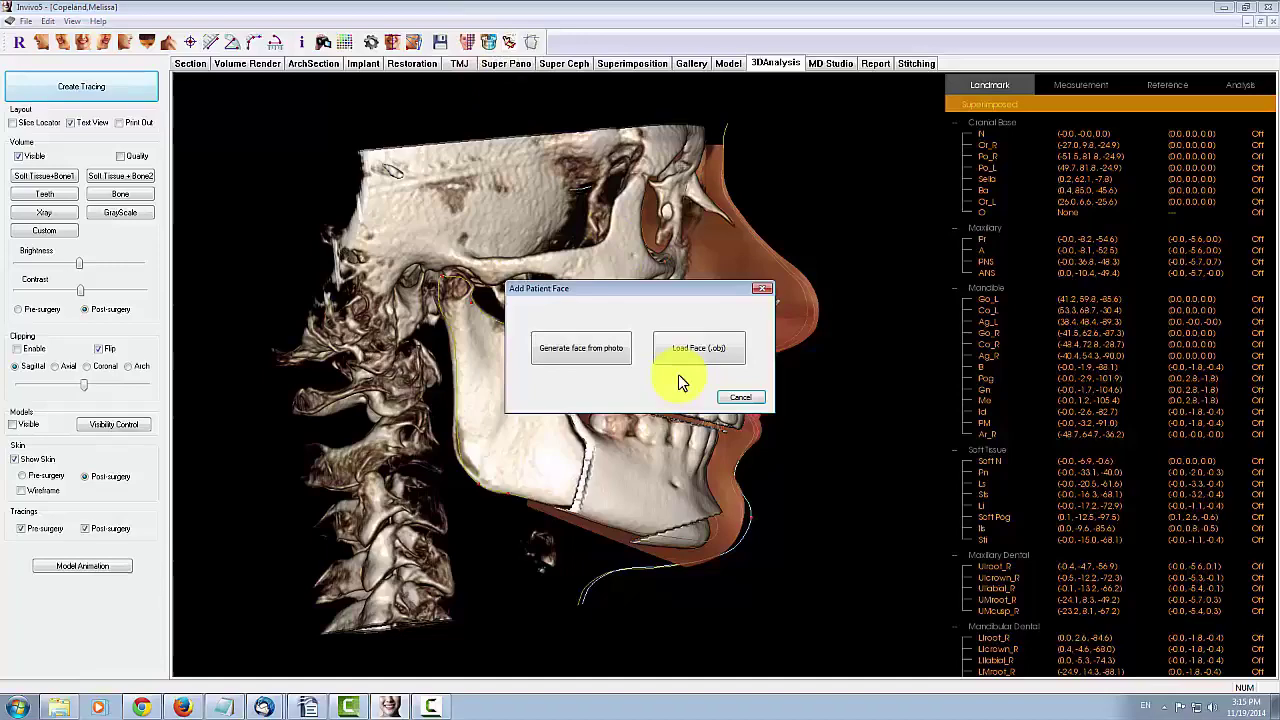
click(690, 368)
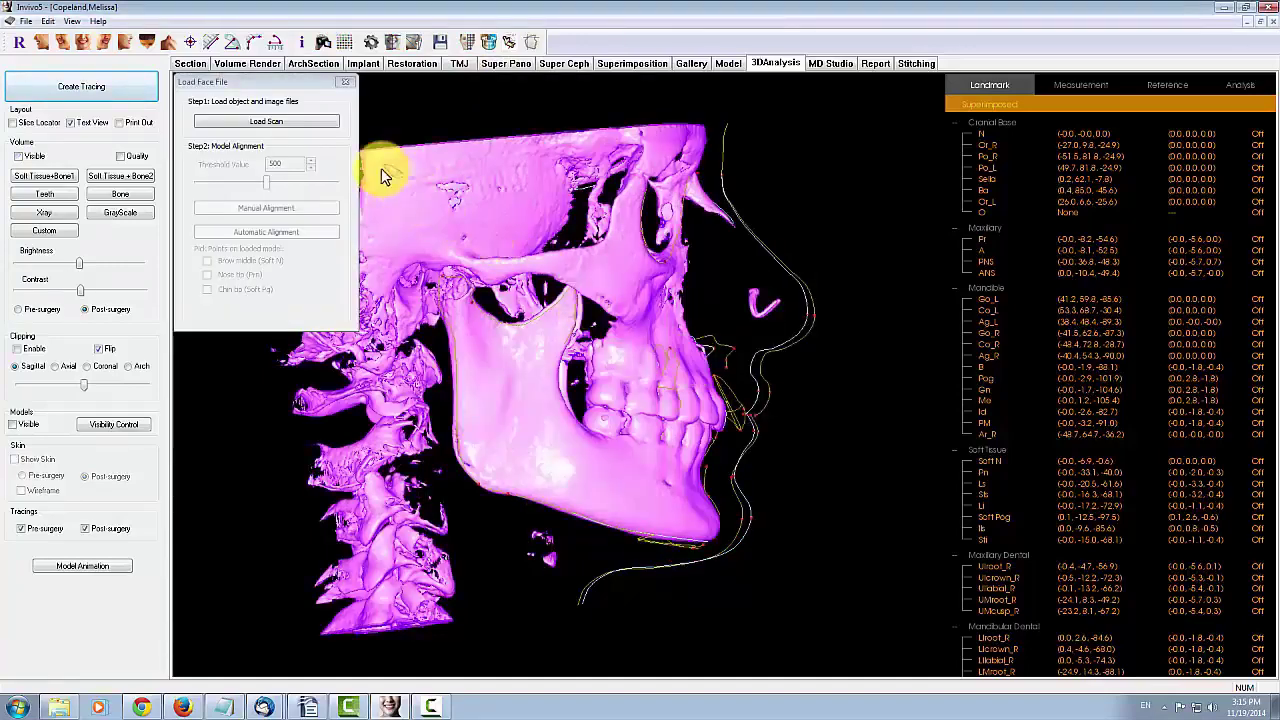
click(323, 127)
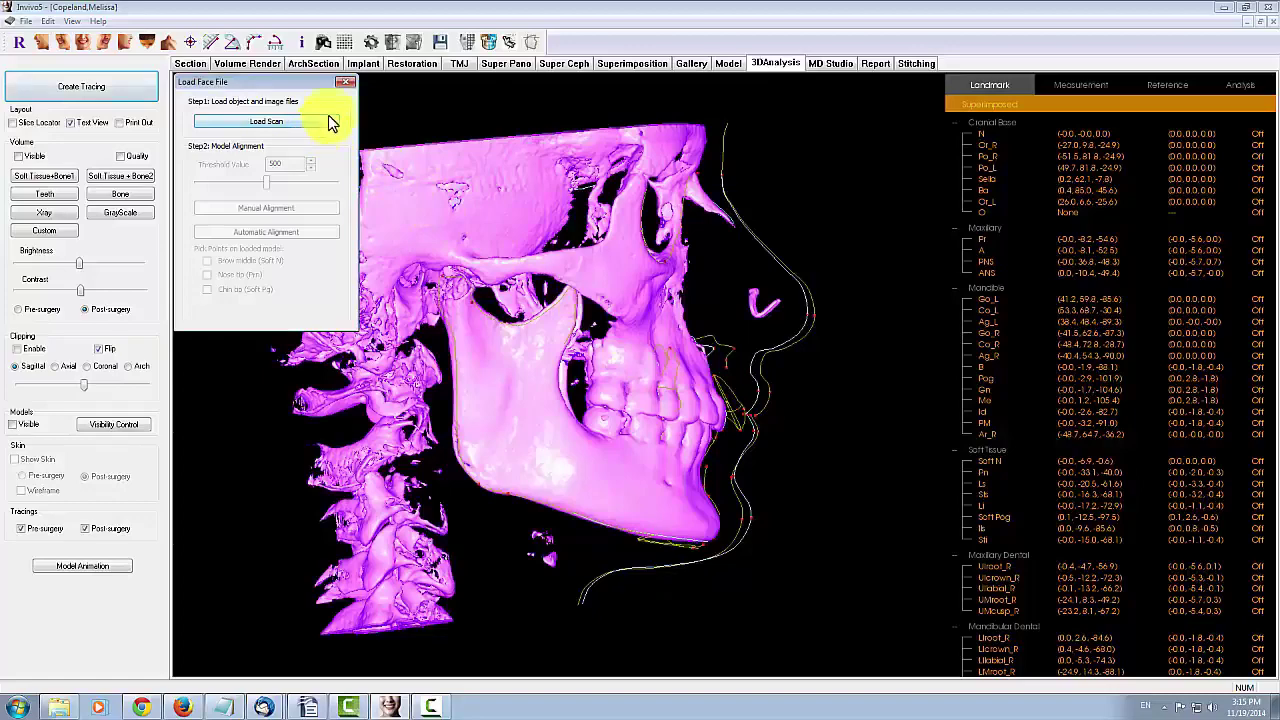
click(346, 84)
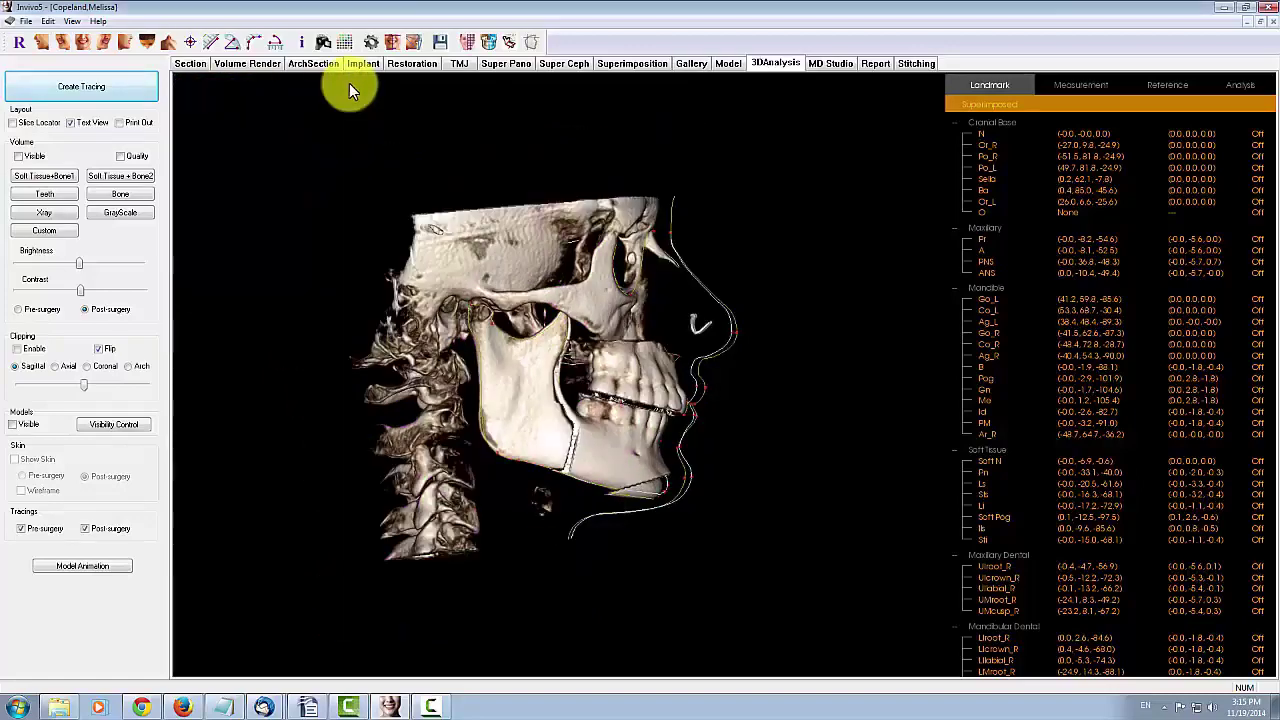
click(527, 44)
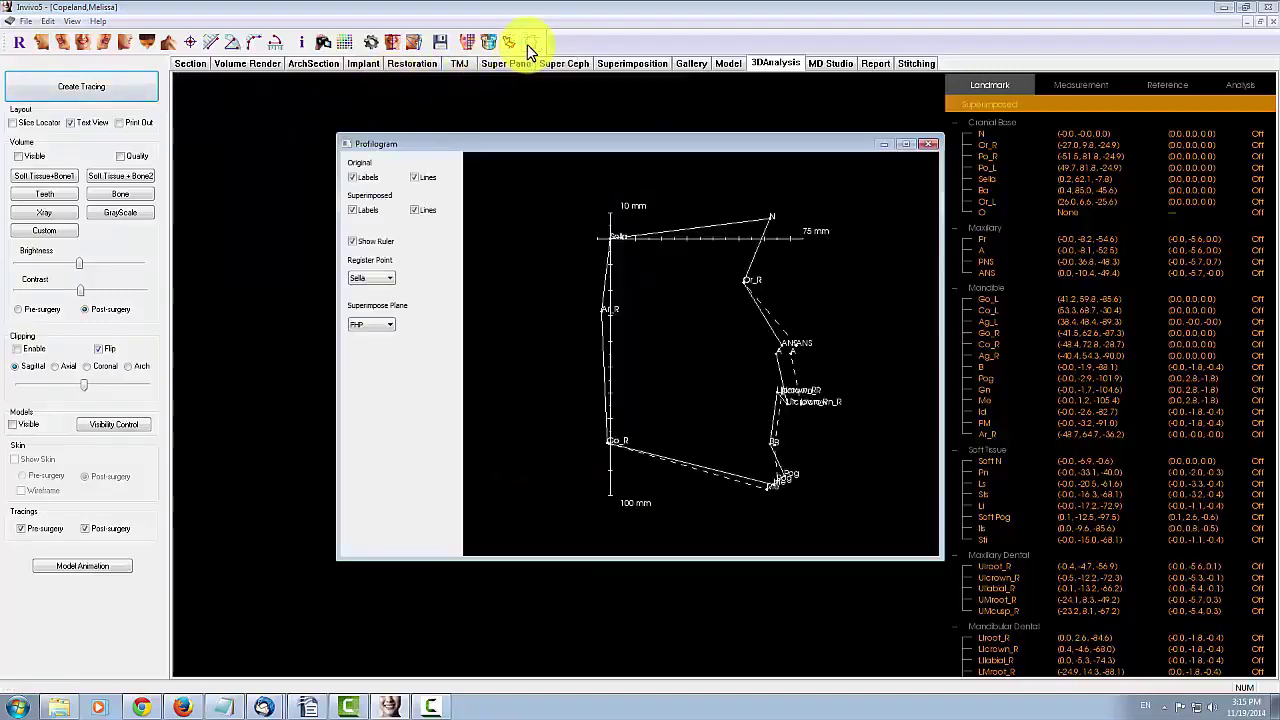